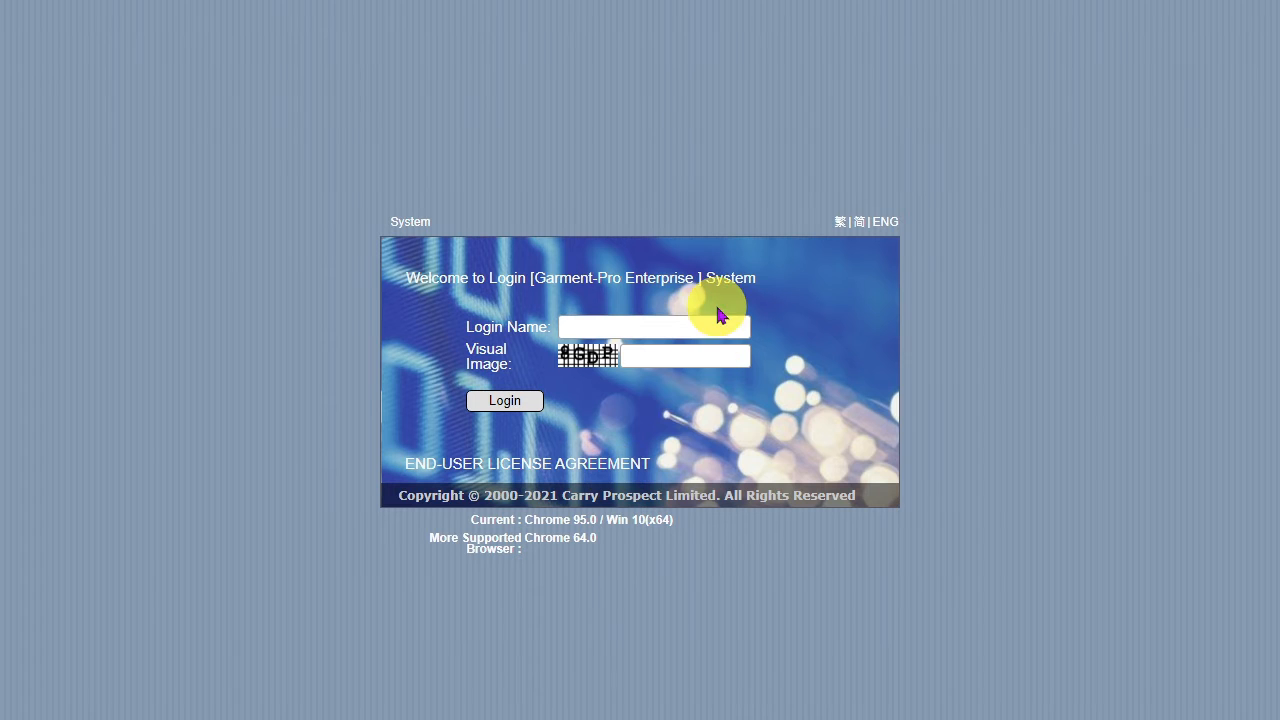
Step: Log in with the user's login name and password to reach the To Do task list
left_click(717, 319)
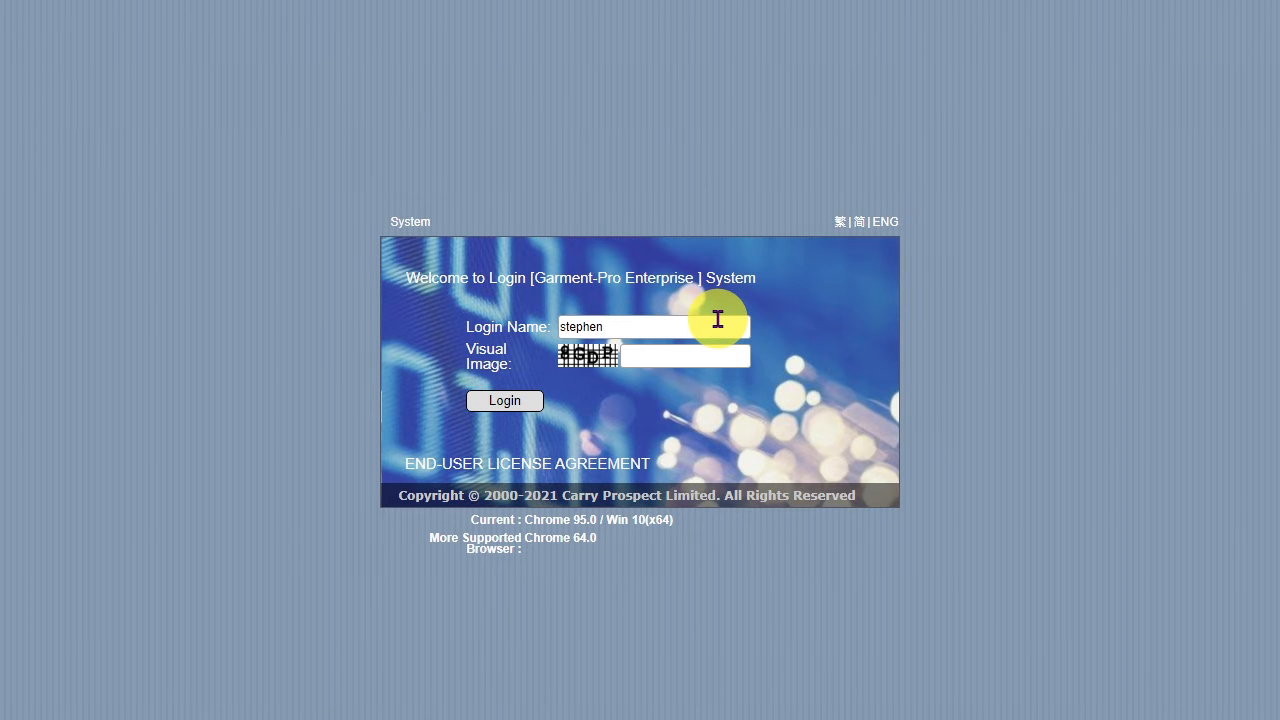
left_click(522, 404)
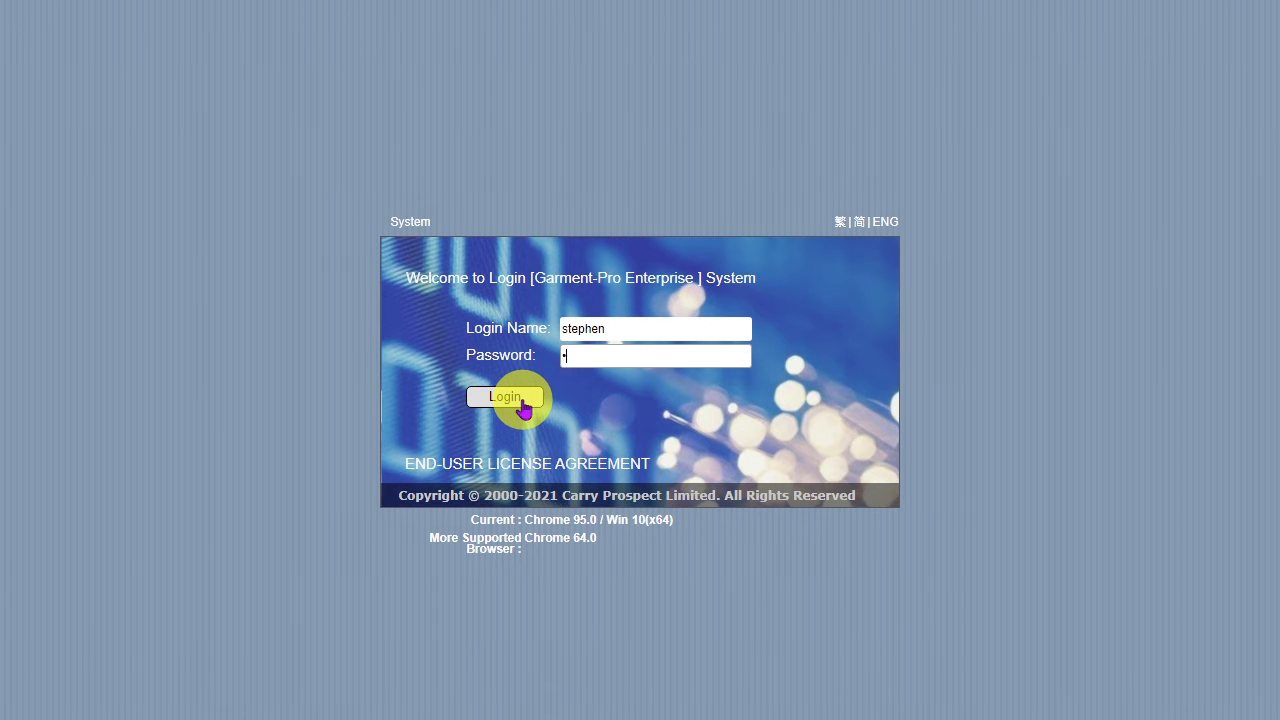
left_click(522, 404)
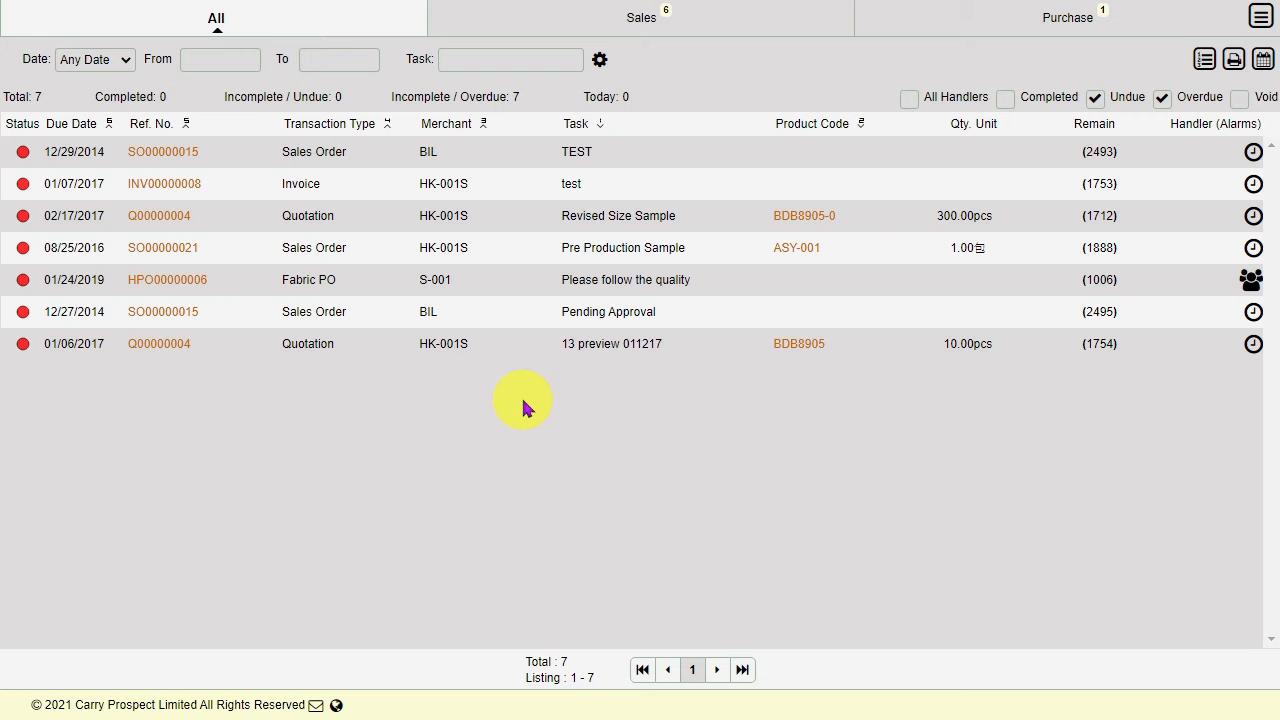
Step: Start a blank Invoice from Transaction > Sales in the main menu
left_click(1261, 16)
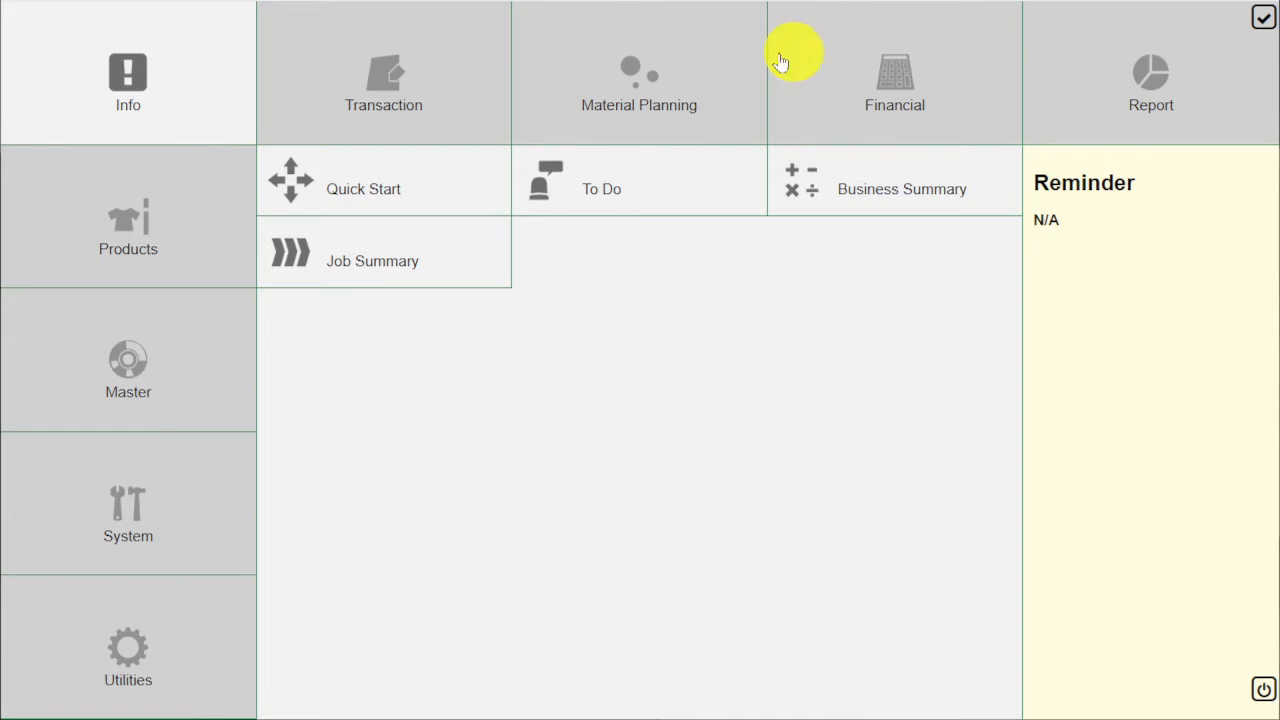
left_click(424, 128)
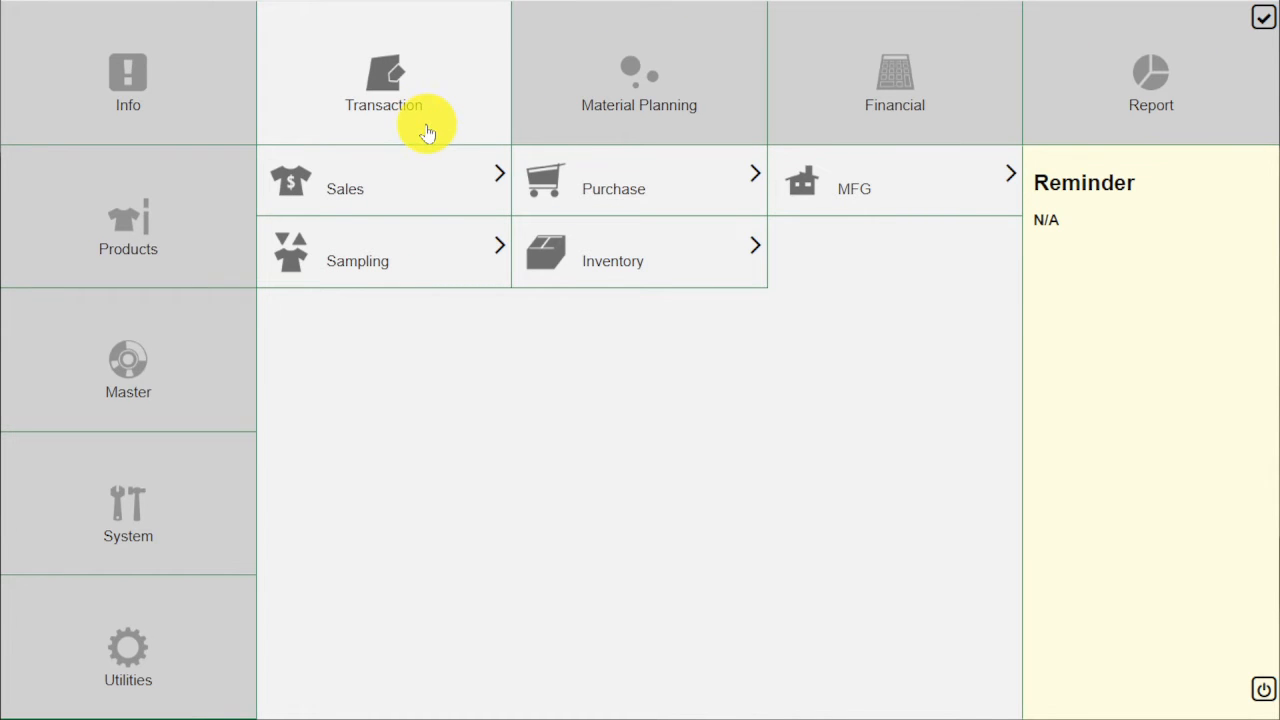
left_click(437, 178)
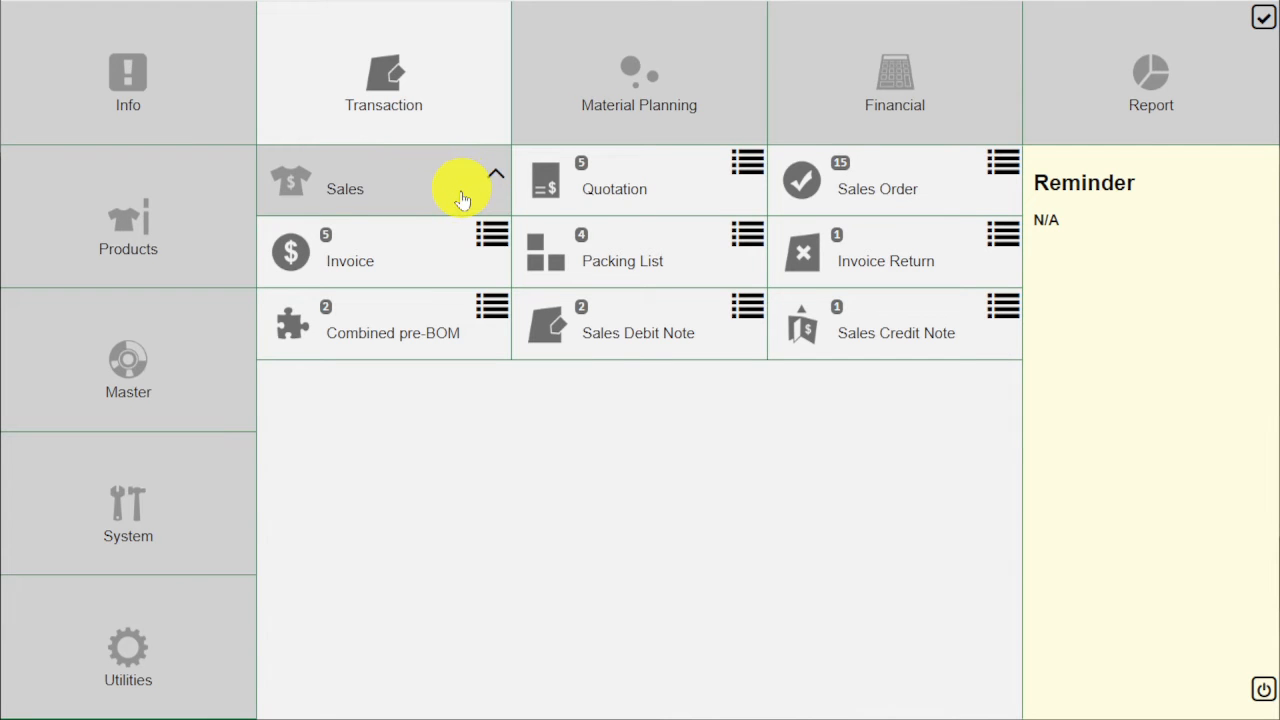
left_click(439, 260)
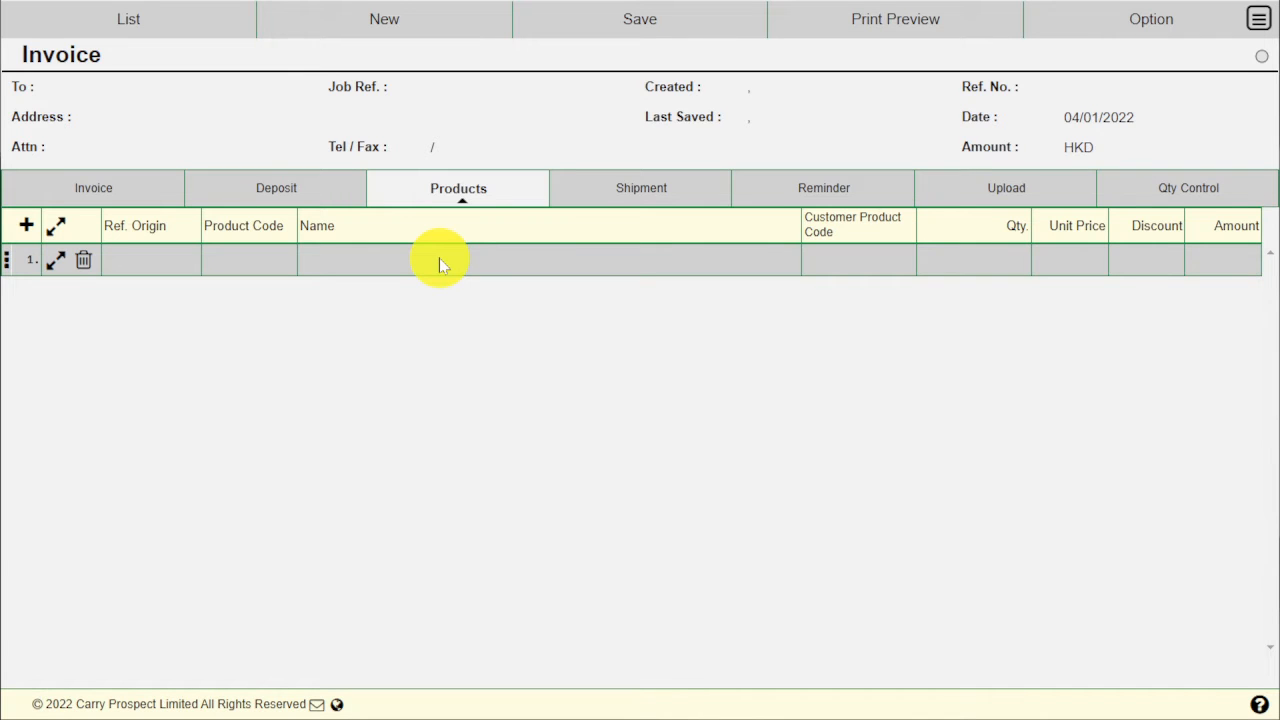
Step: Import packing list P00000008 into the invoice, adding 110 pcs of BDB8905 at 75.00
left_click(1095, 15)
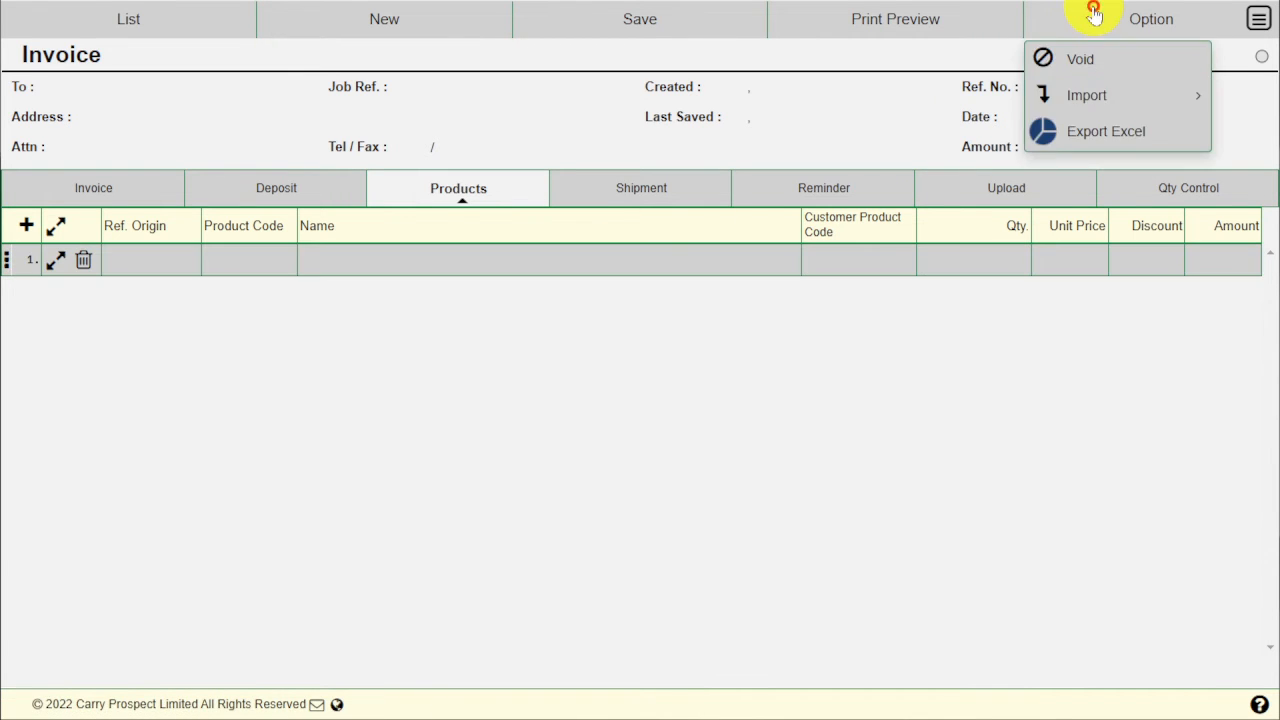
left_click(1088, 95)
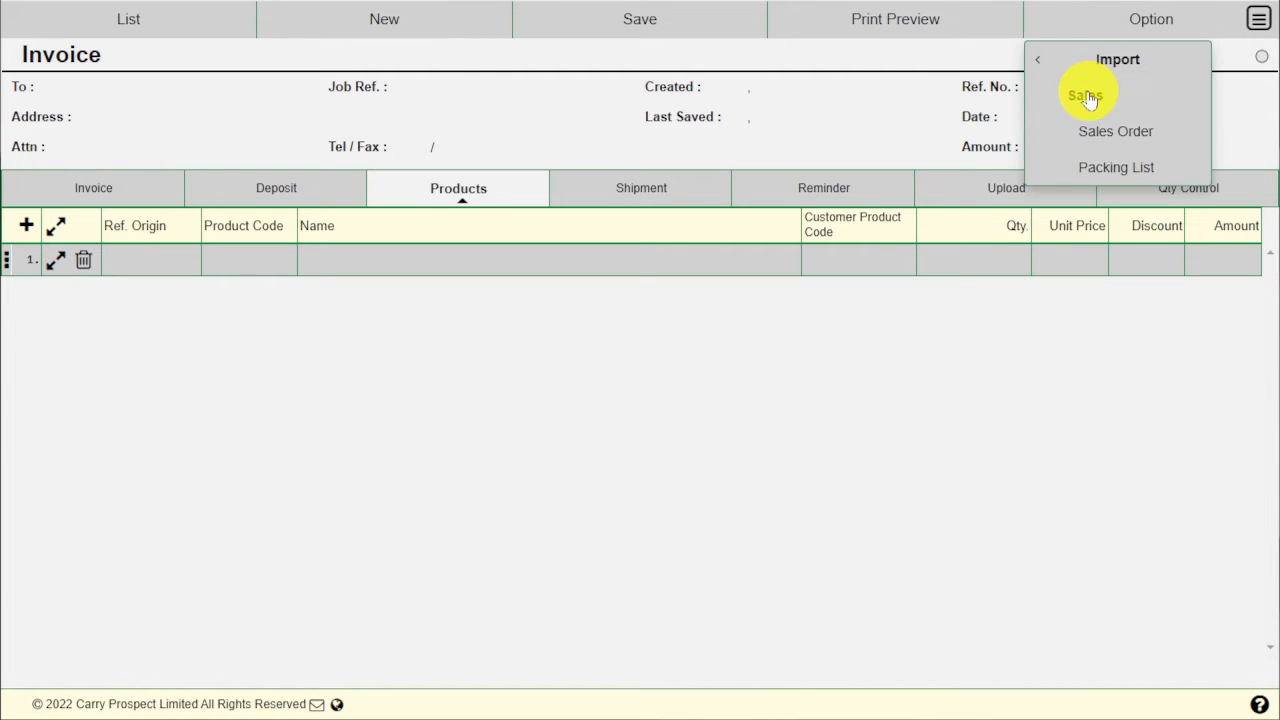
left_click(1100, 169)
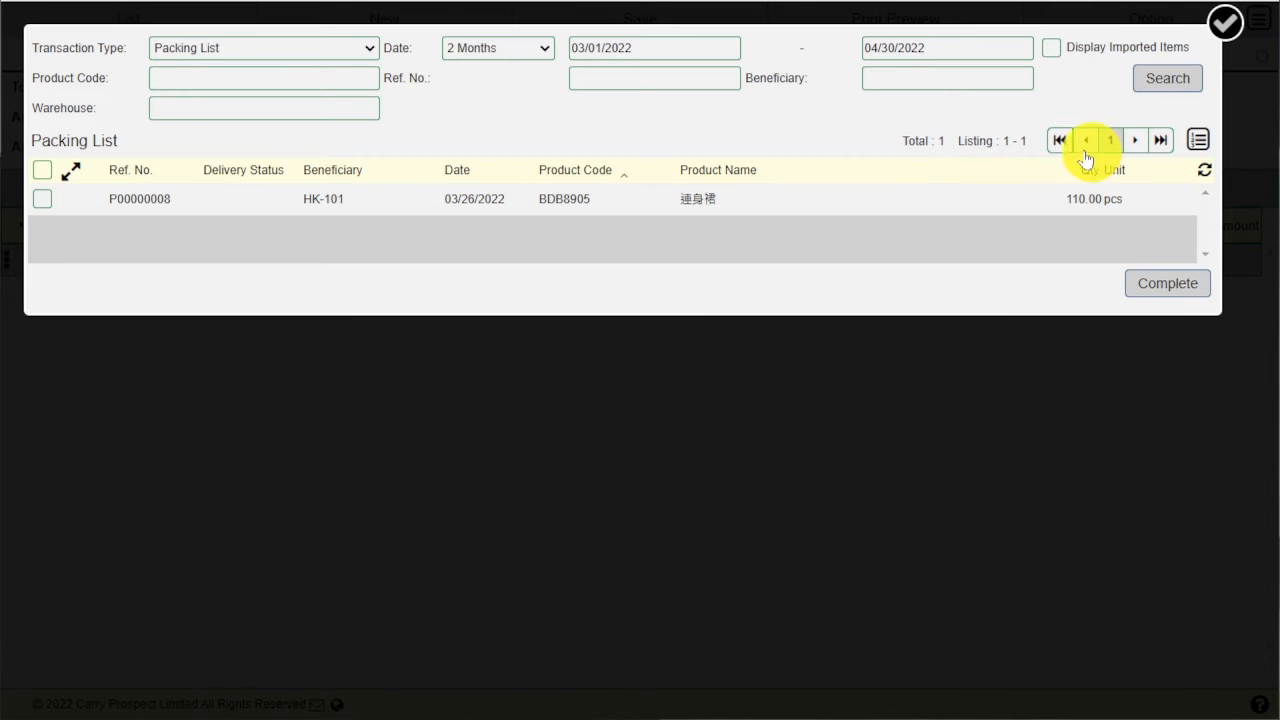
left_click(964, 205)
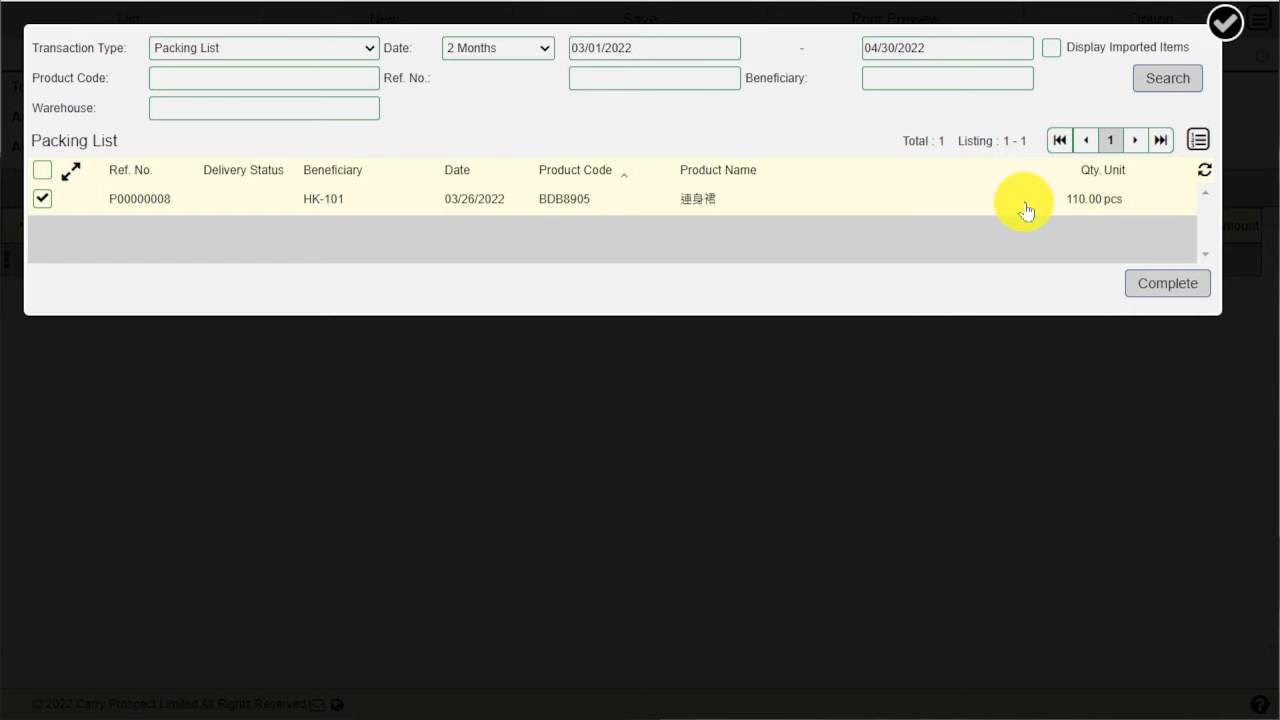
left_click(1134, 286)
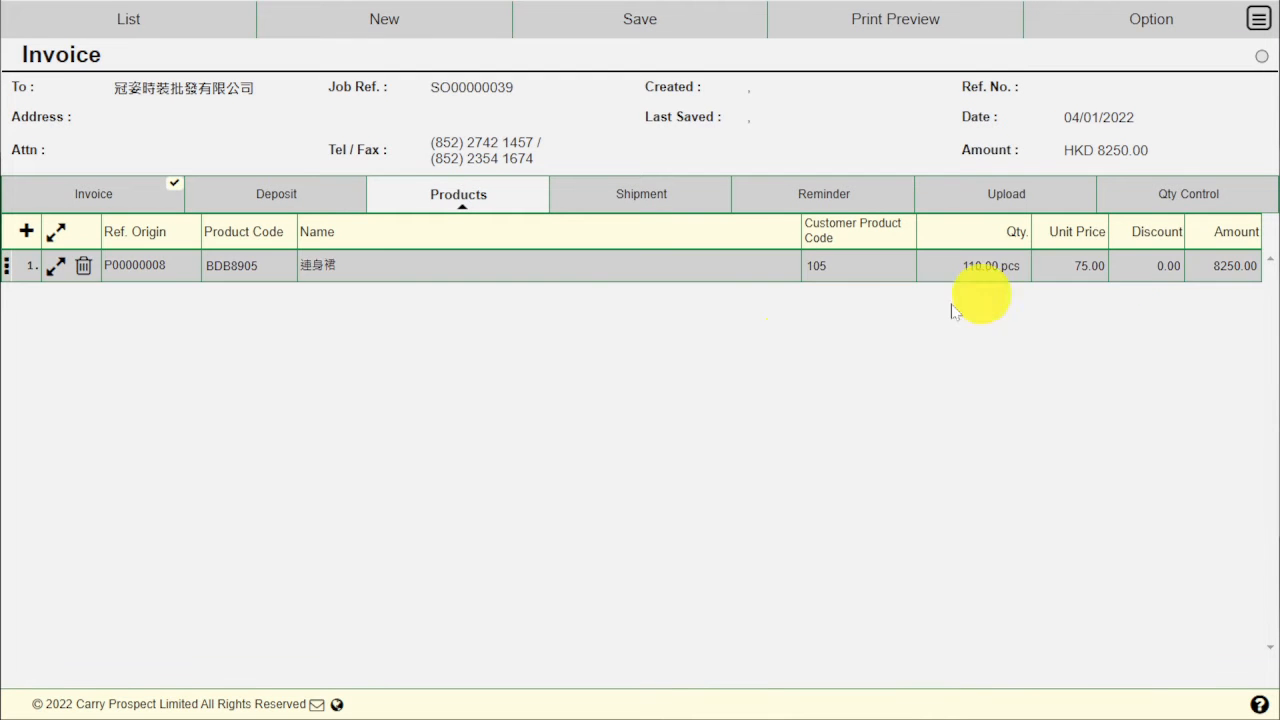
Step: Review the consignee and ship-to fields, save the invoice with Ctrl+S, and view its Deposit section
left_click(127, 208)
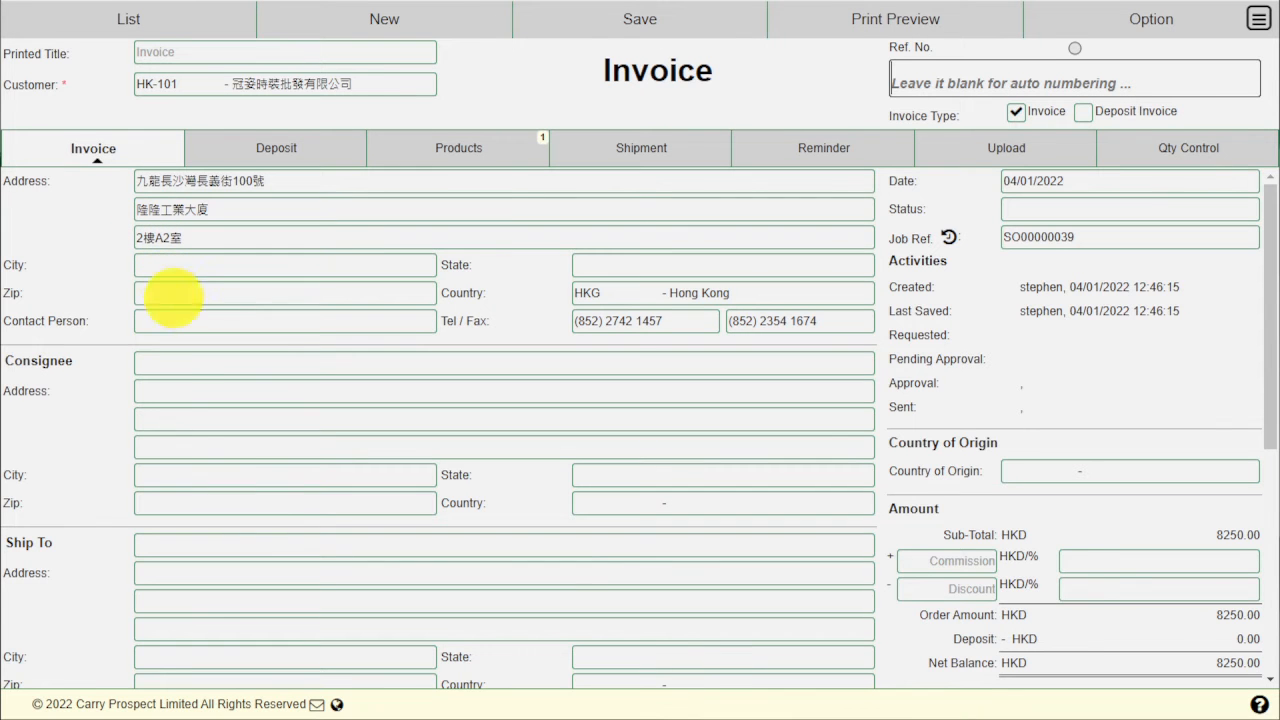
mouse_move(193, 362)
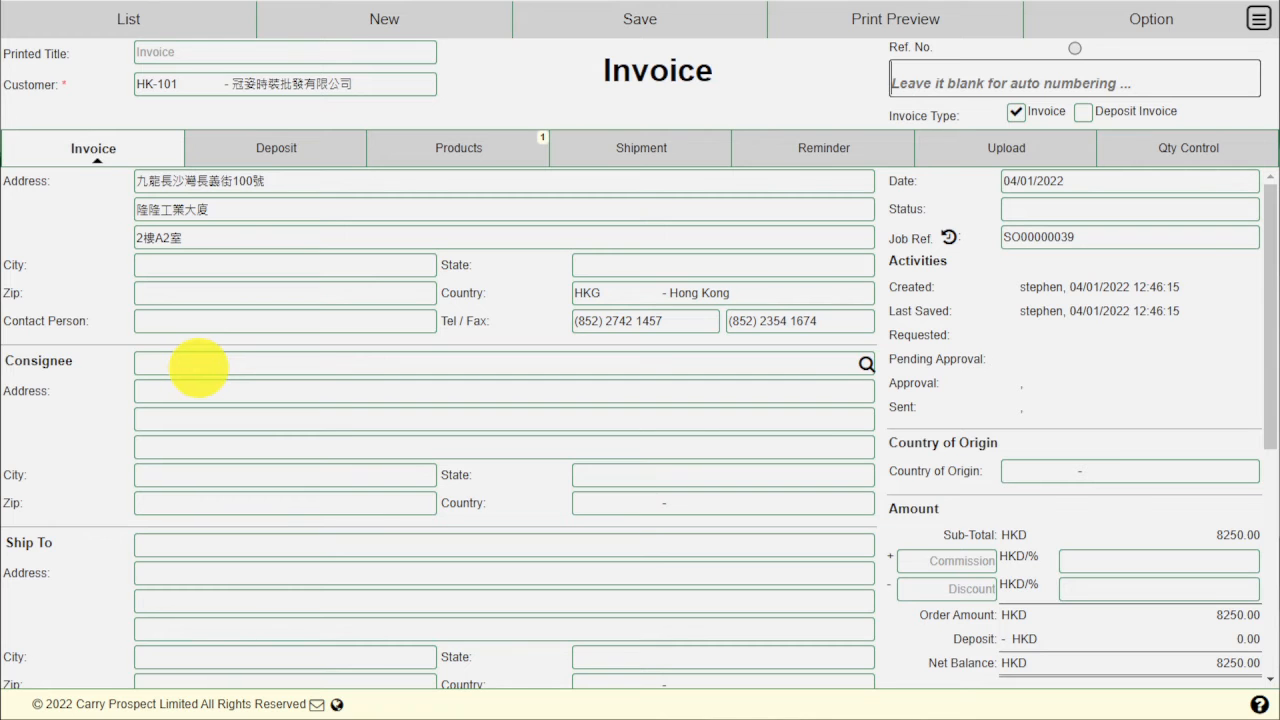
left_click(199, 367)
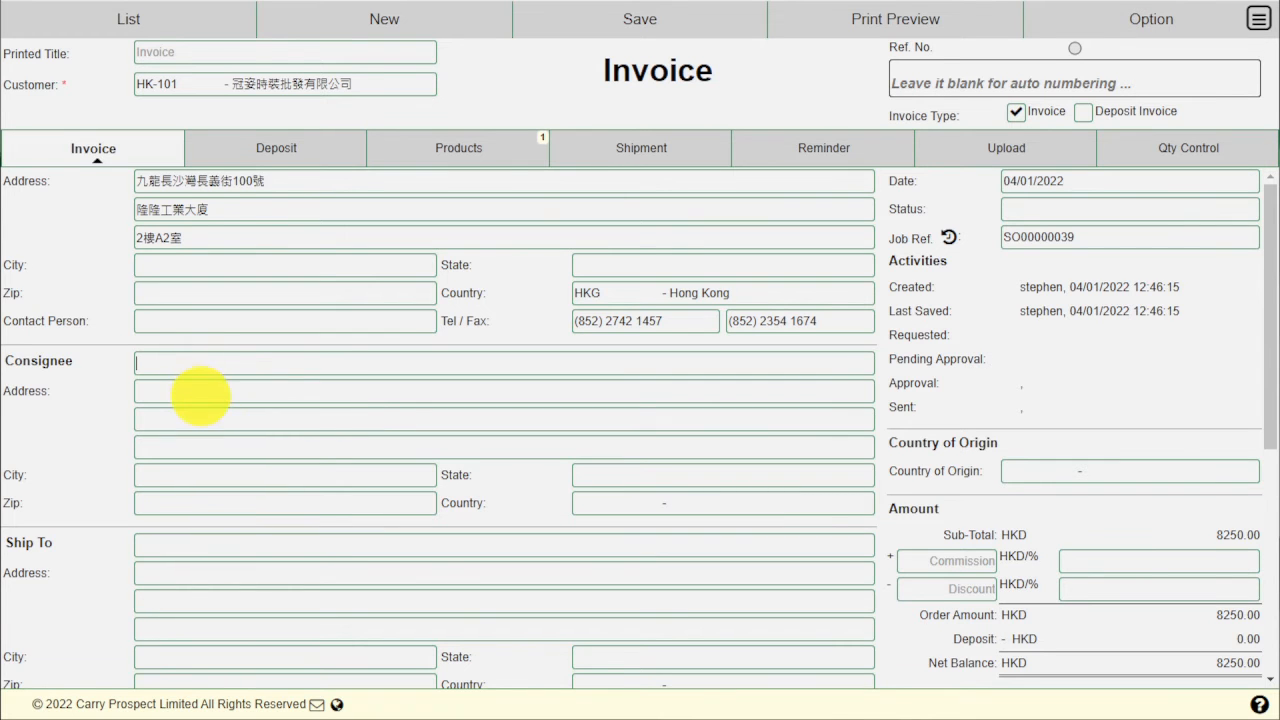
scroll(199, 394, "down", 2)
left_click(224, 342)
scroll(230, 370, "down", 2)
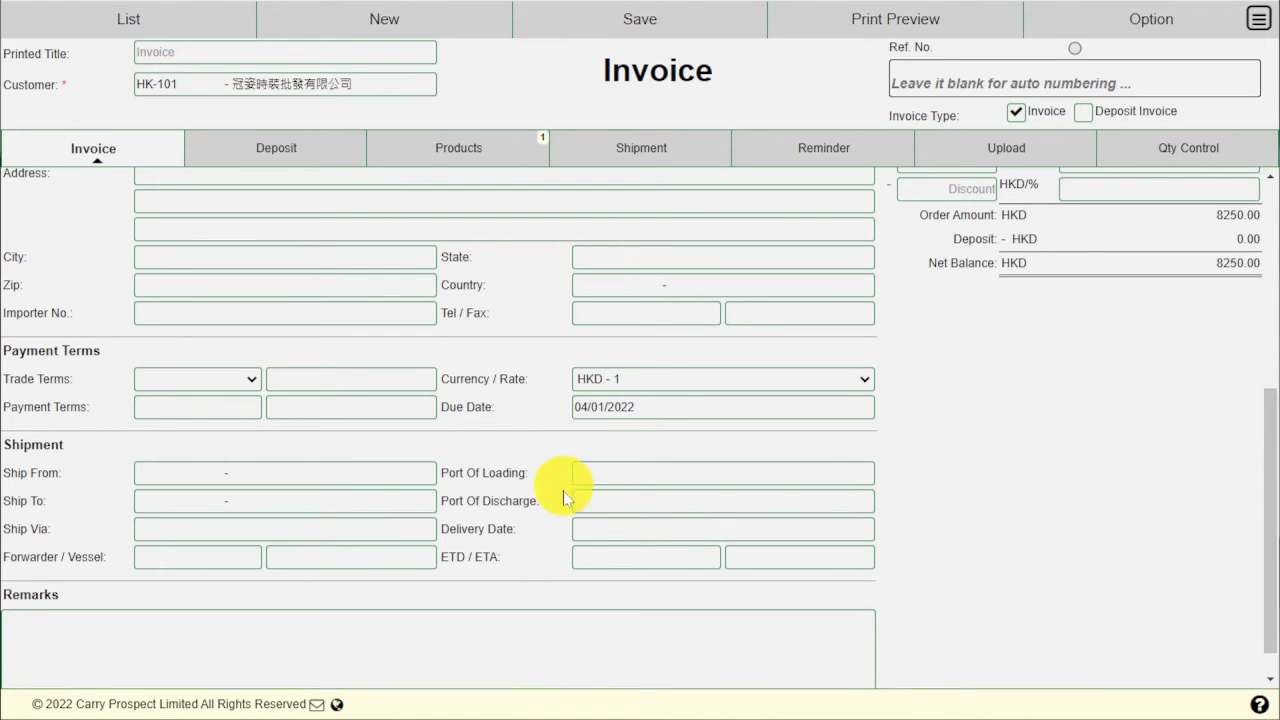
scroll(513, 554, "down", 1)
scroll(929, 420, "up", 10)
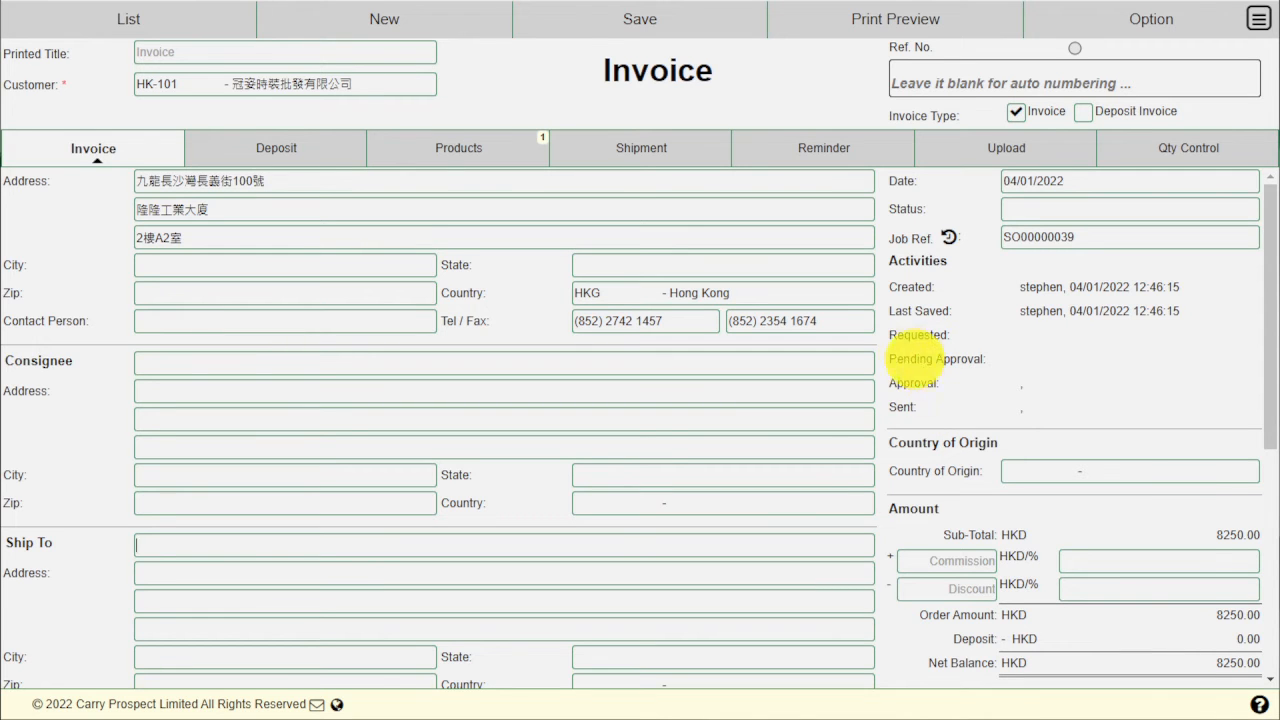
key("ctrl+s")
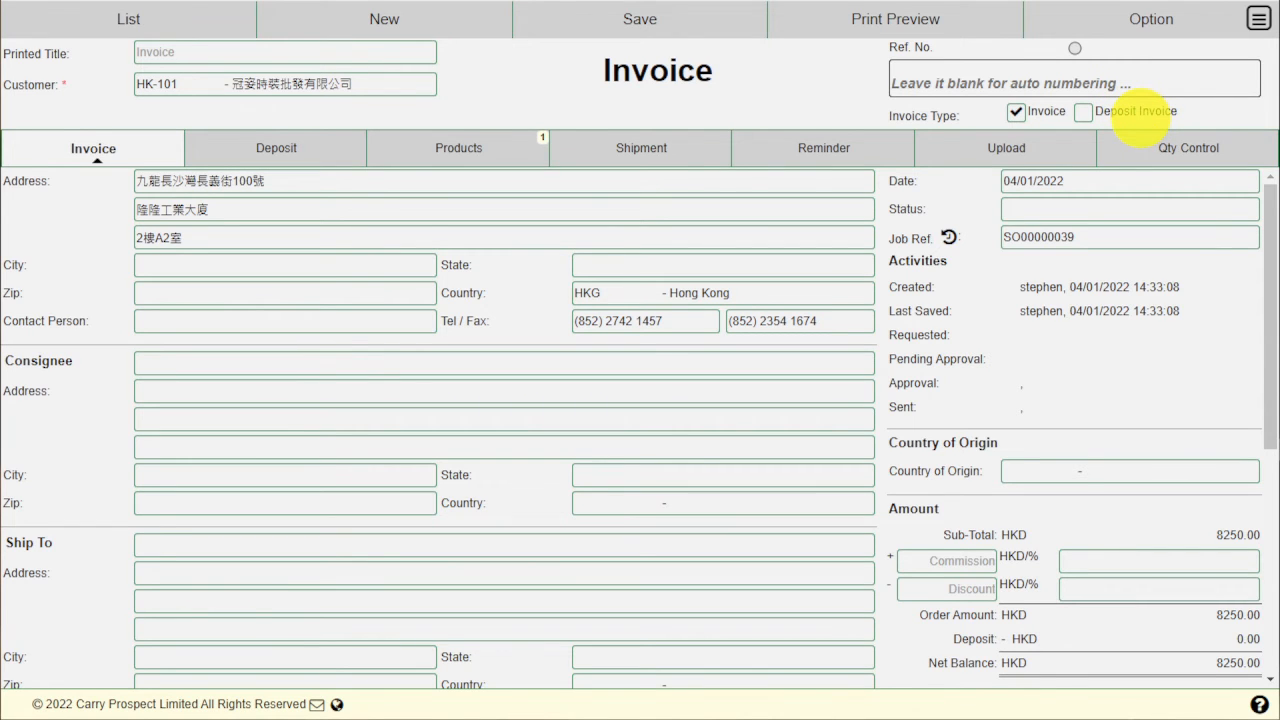
left_click(302, 158)
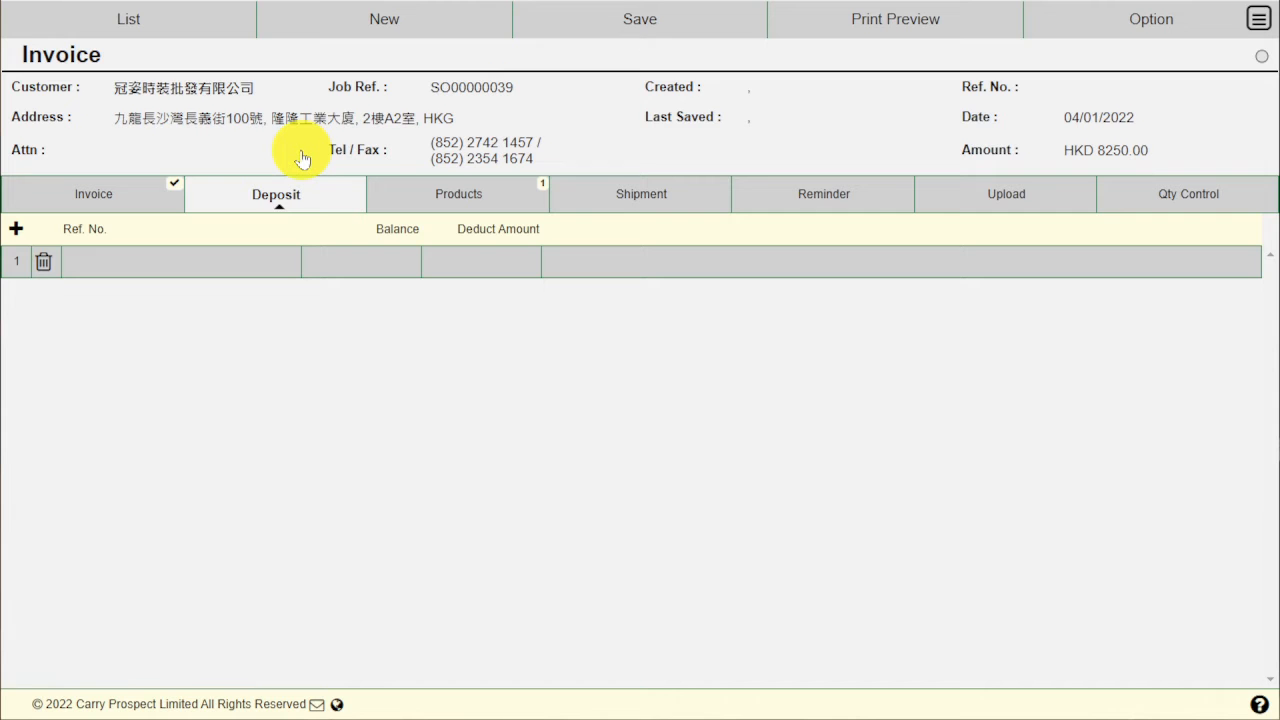
Step: Browse the shipment and upload sections, then expand BDB8905 under Qty Control by colour and size
left_click(221, 252)
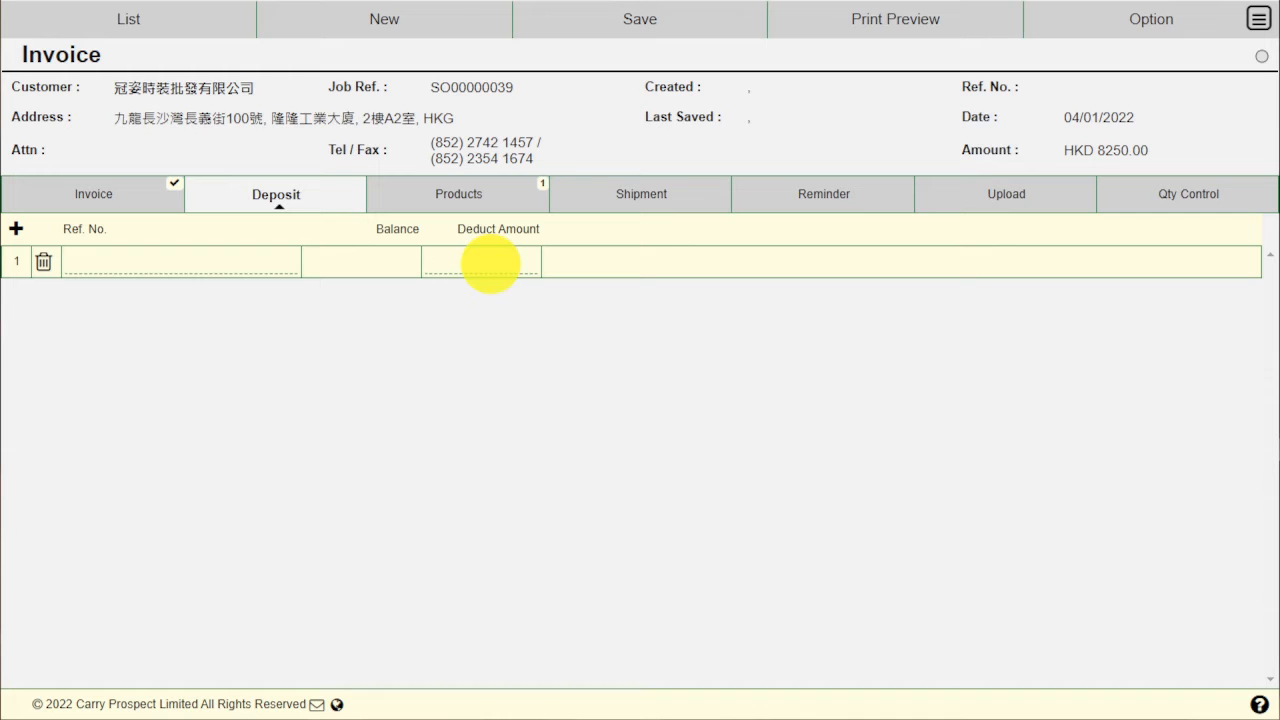
left_click(502, 200)
left_click(502, 200)
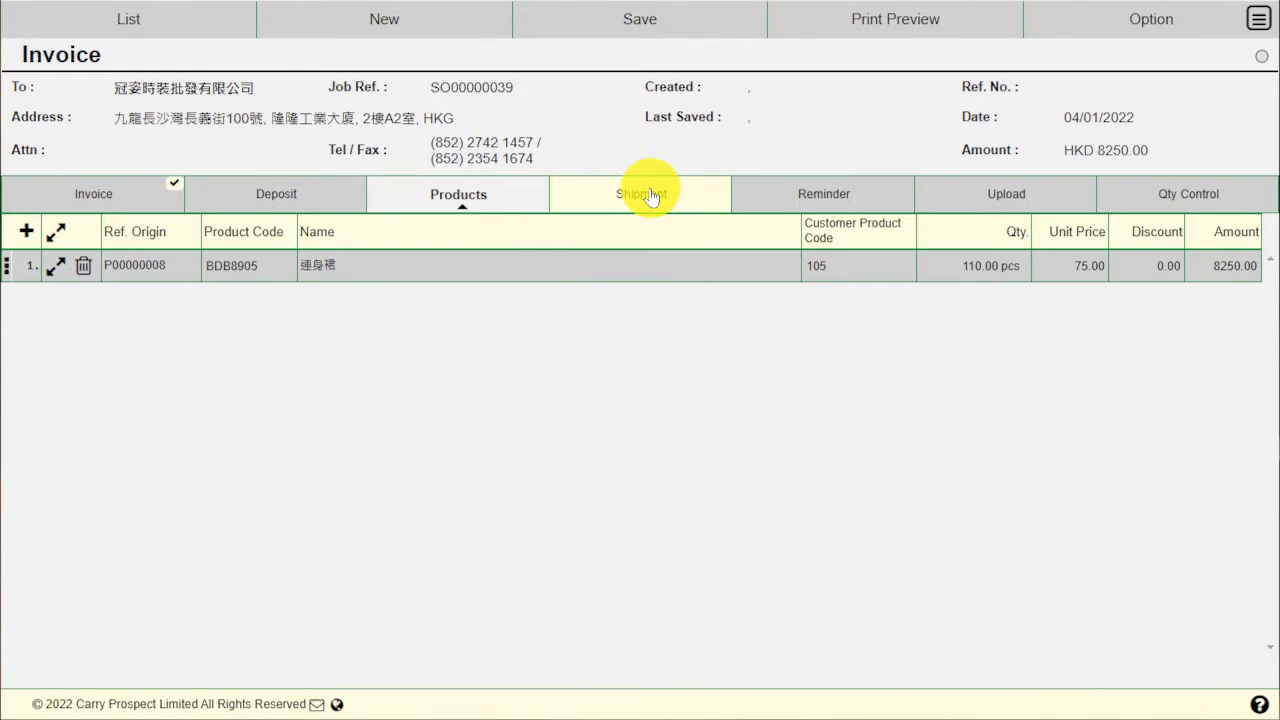
left_click(651, 196)
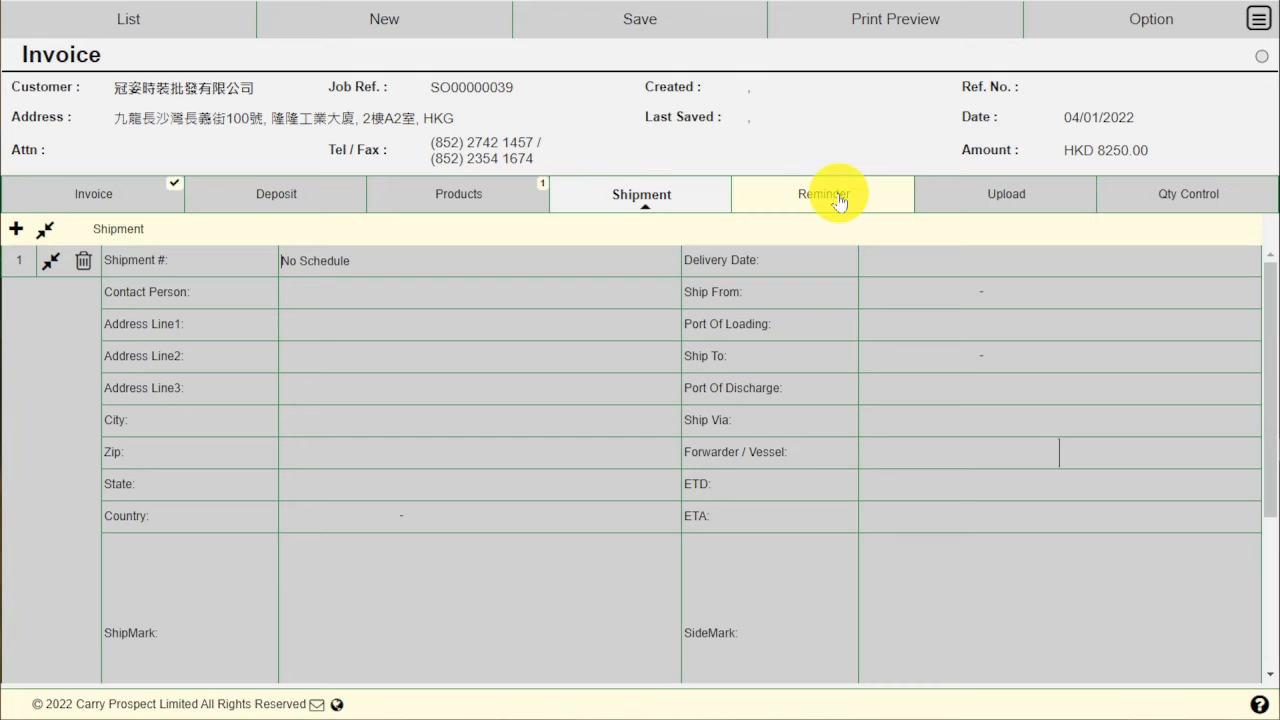
left_click(1012, 193)
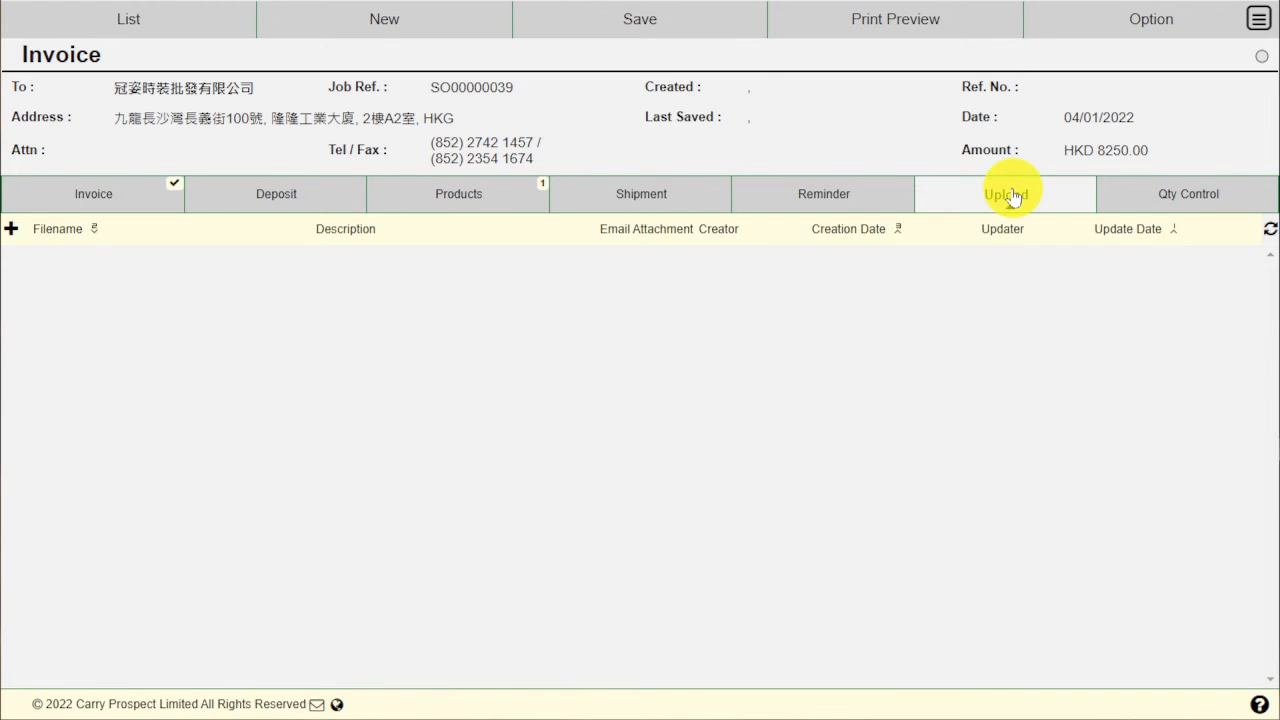
left_click(1142, 194)
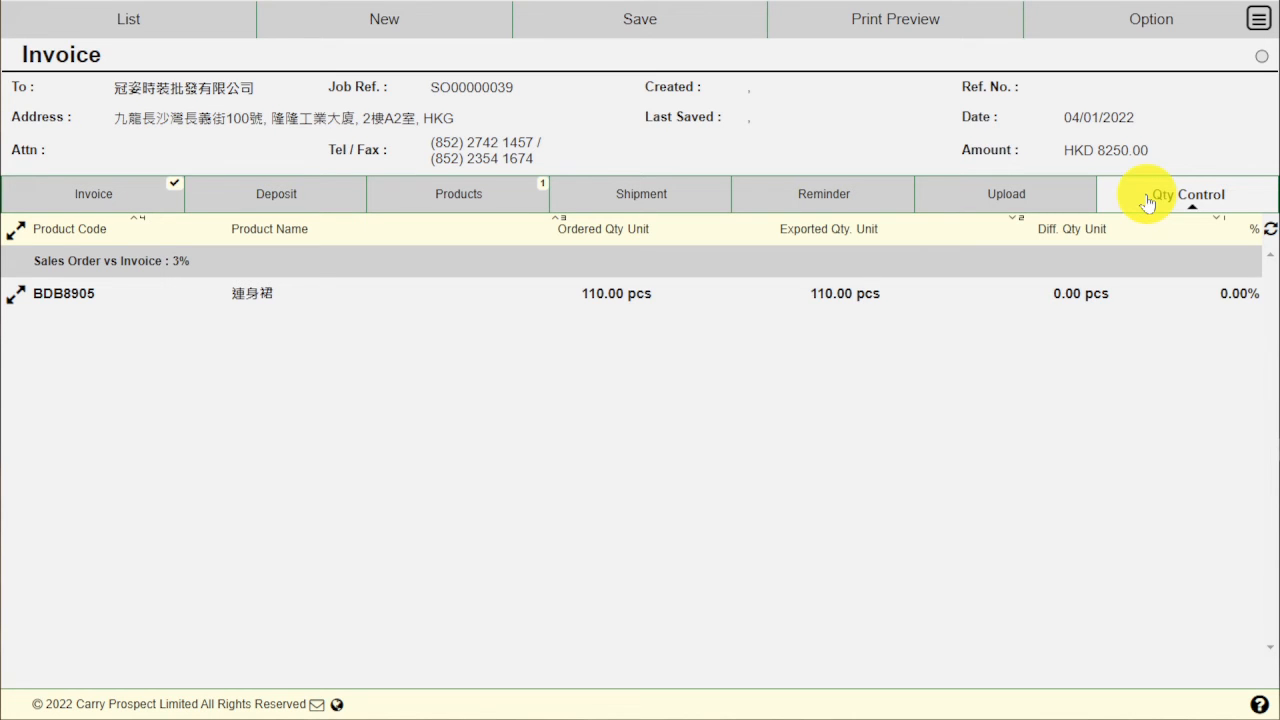
left_click(15, 296)
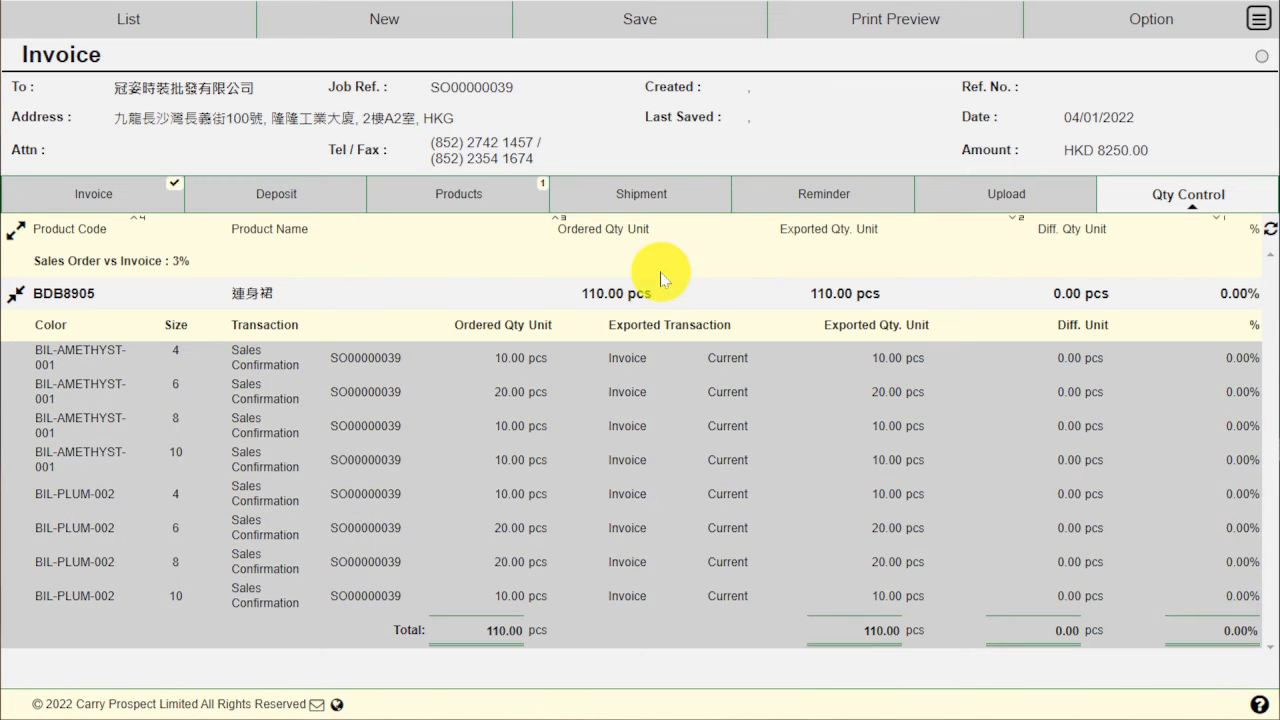
Step: Save the invoice as INV00000016, approve it, and open its print preview
left_click(668, 22)
left_click(611, 60)
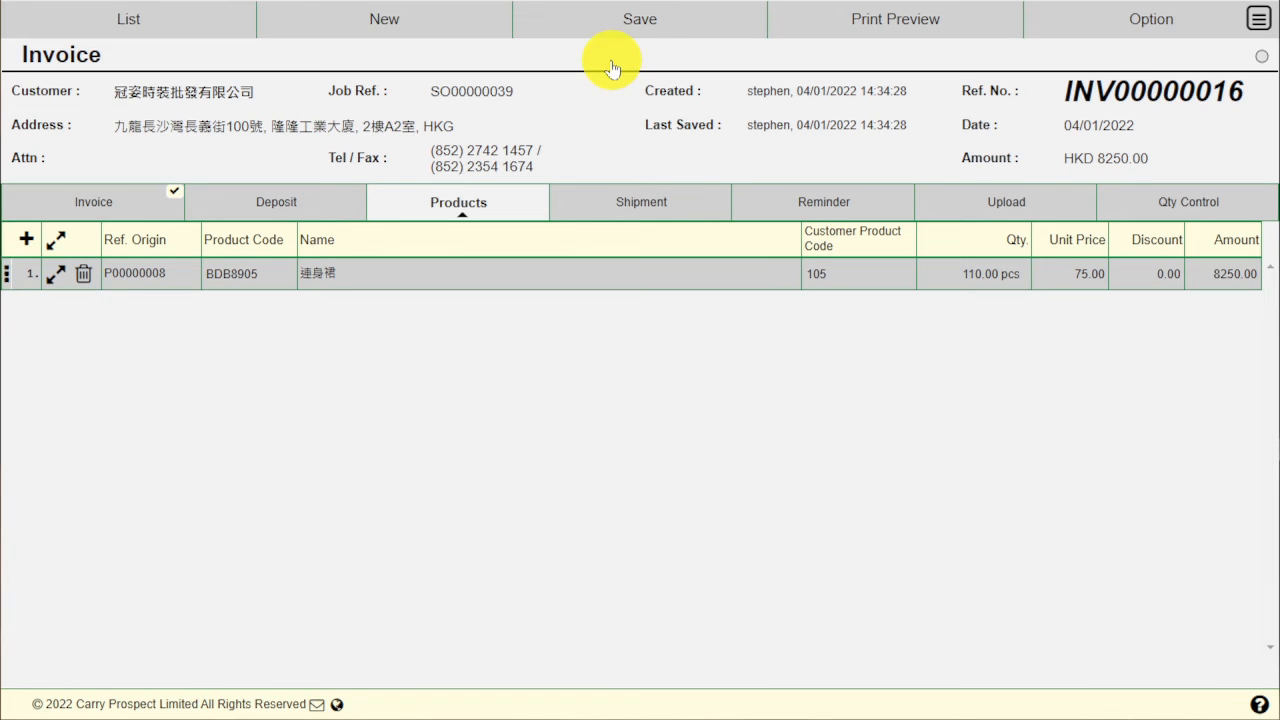
left_click(640, 22)
left_click(638, 97)
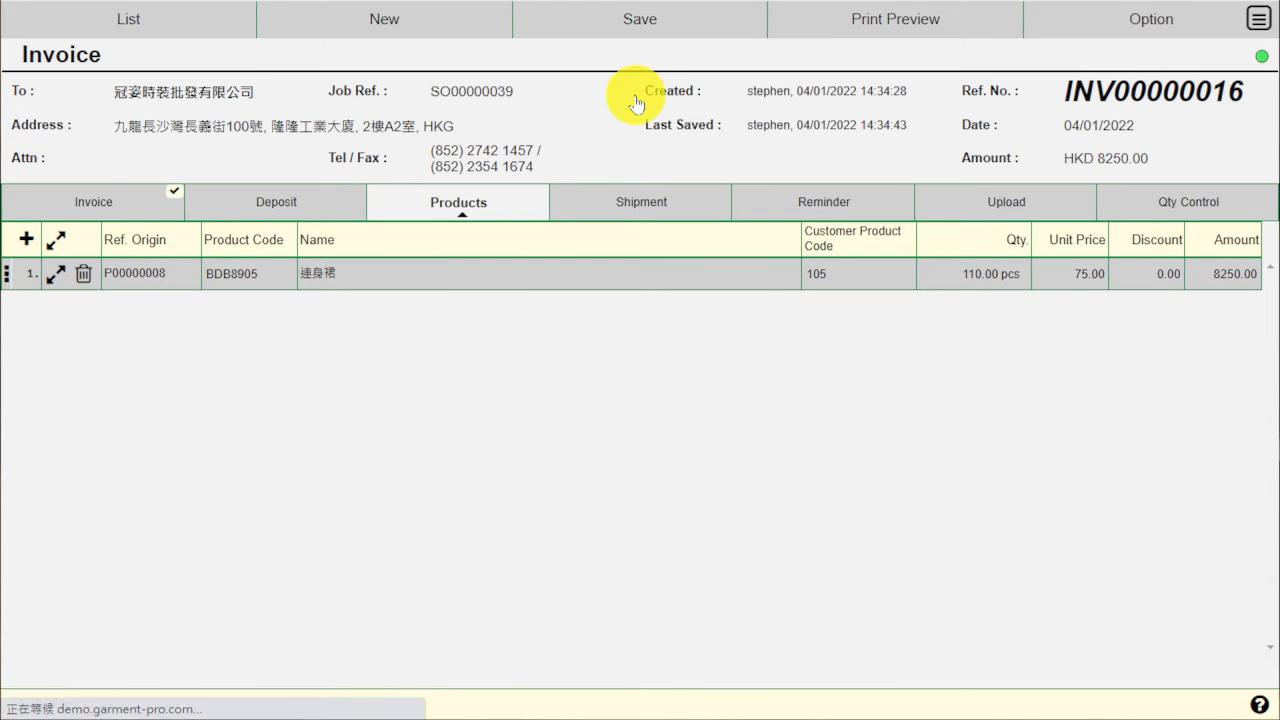
left_click(824, 35)
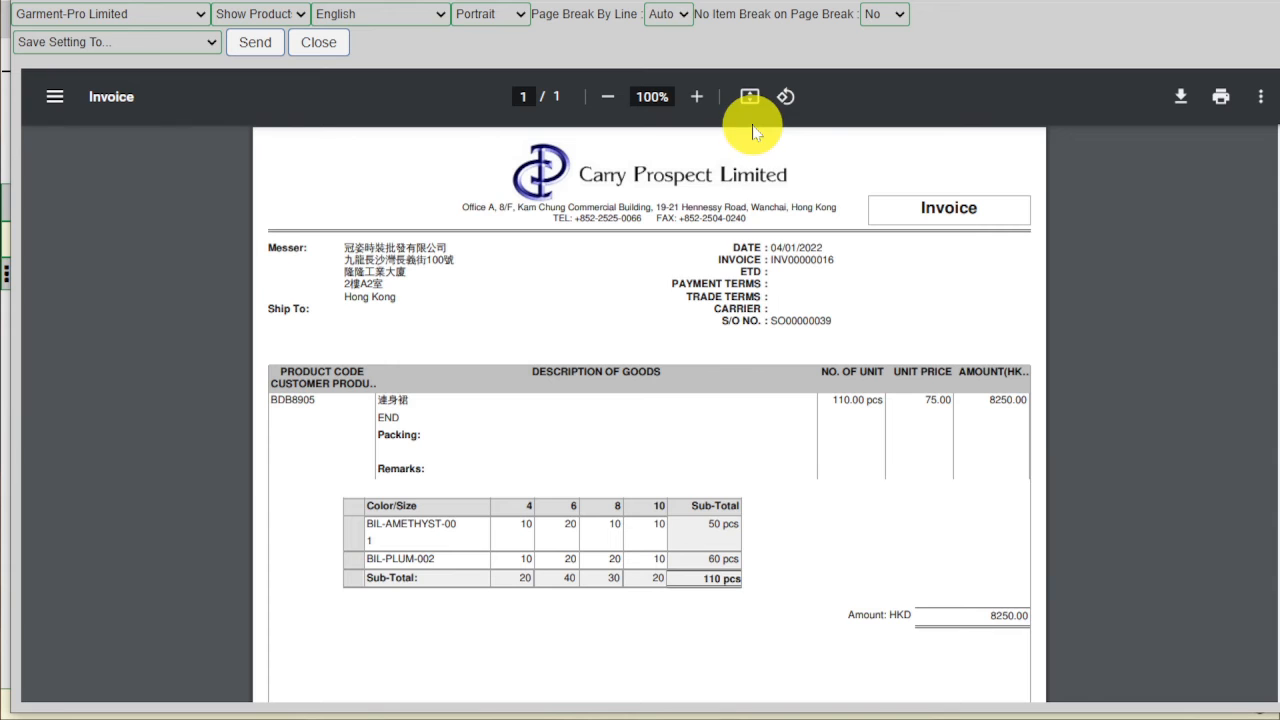
Step: Check the print preview PDF, close it, and return to the main menu
scroll(681, 322, "down", 2)
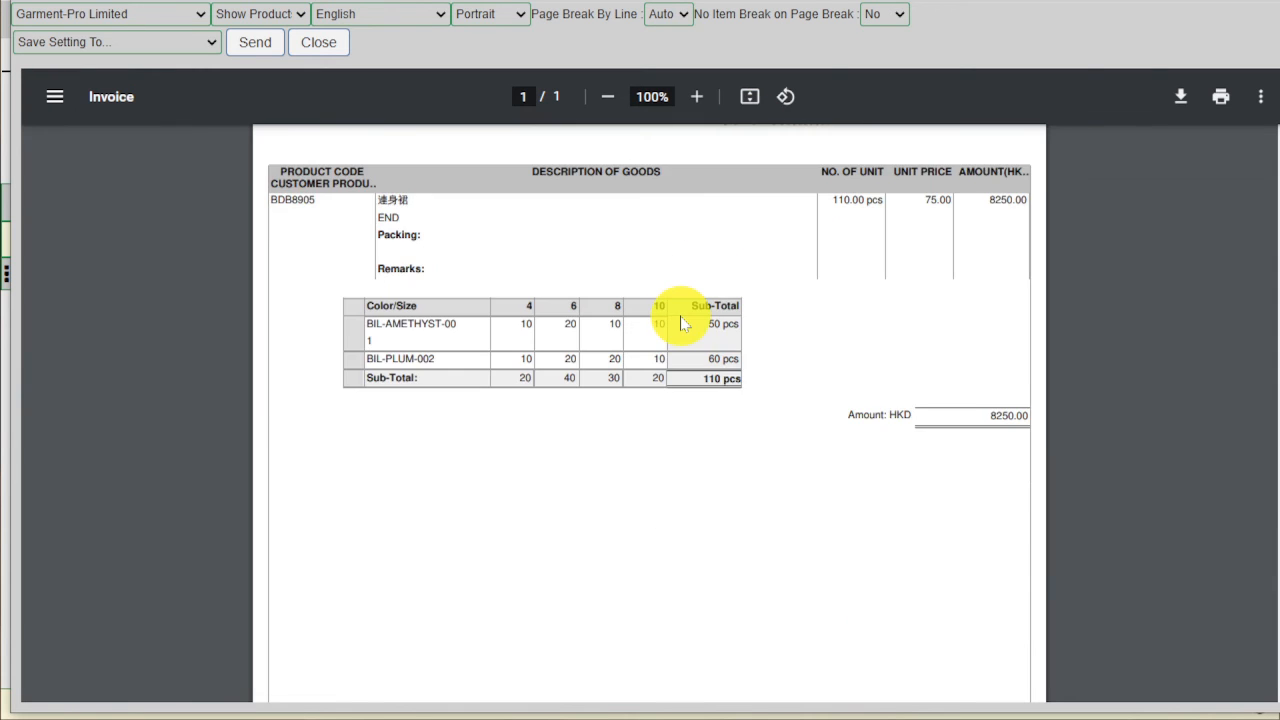
scroll(681, 322, "down", 4)
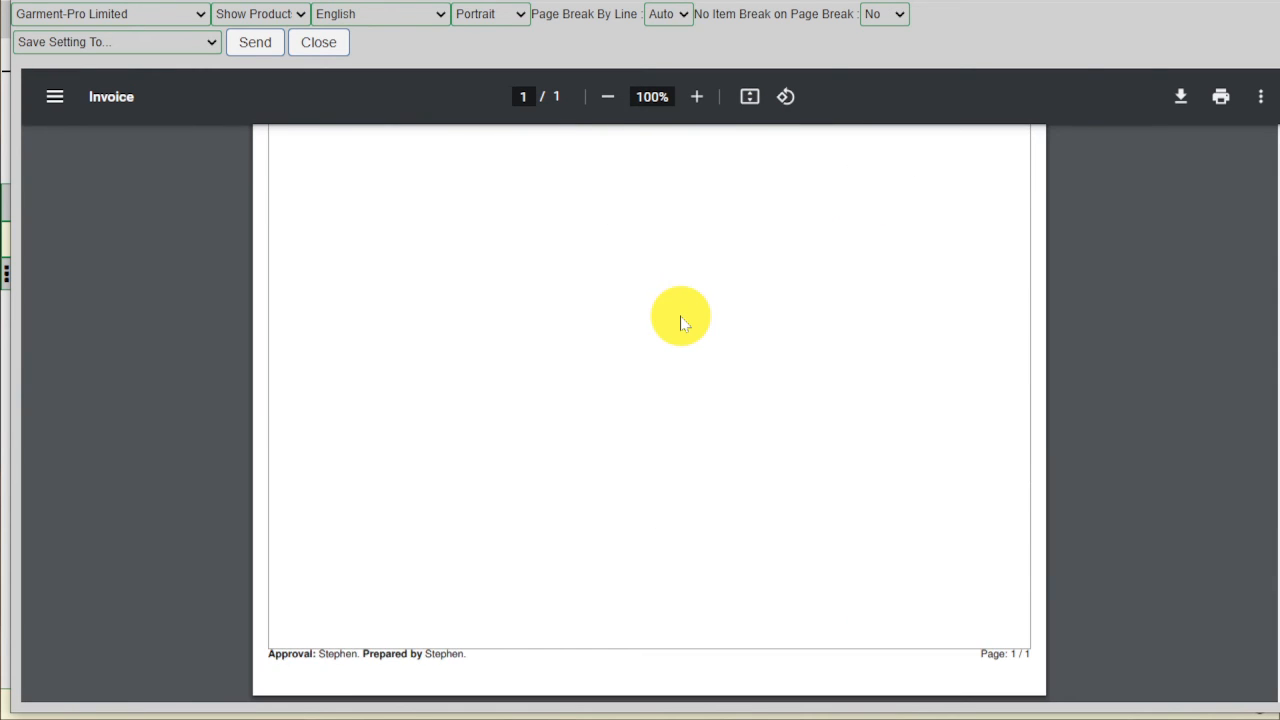
scroll(681, 322, "up", 6)
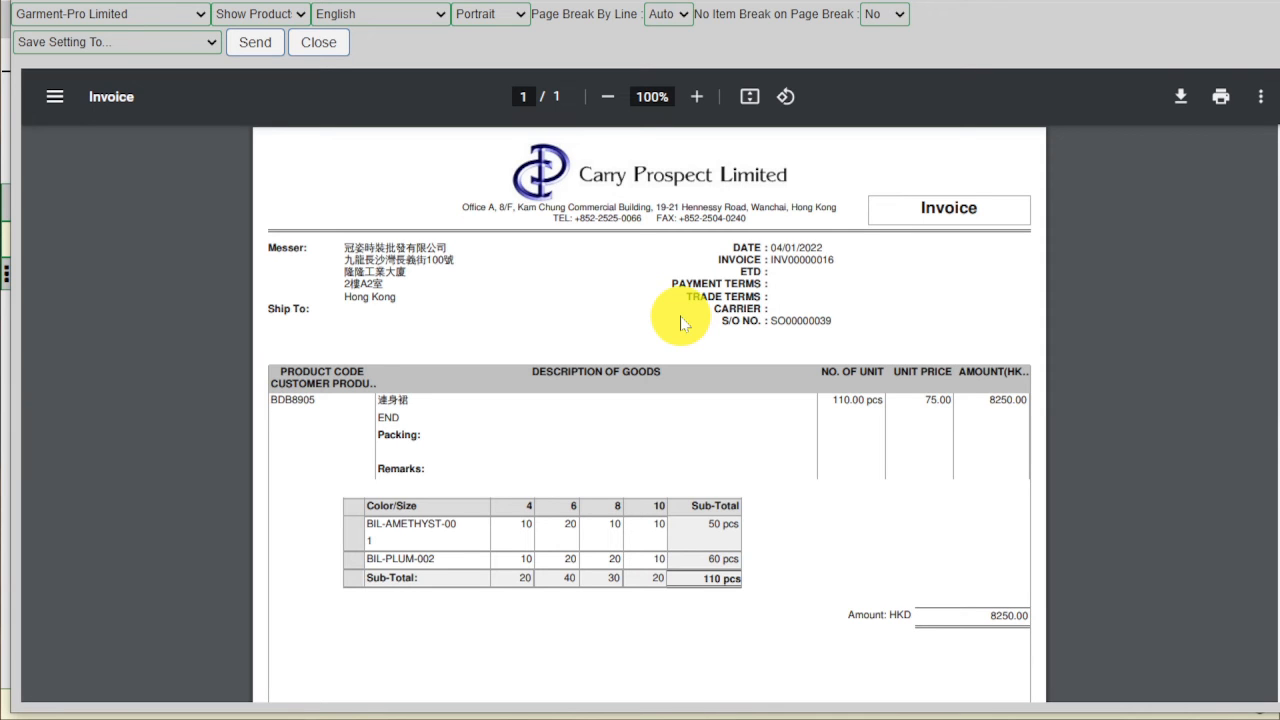
left_click(316, 42)
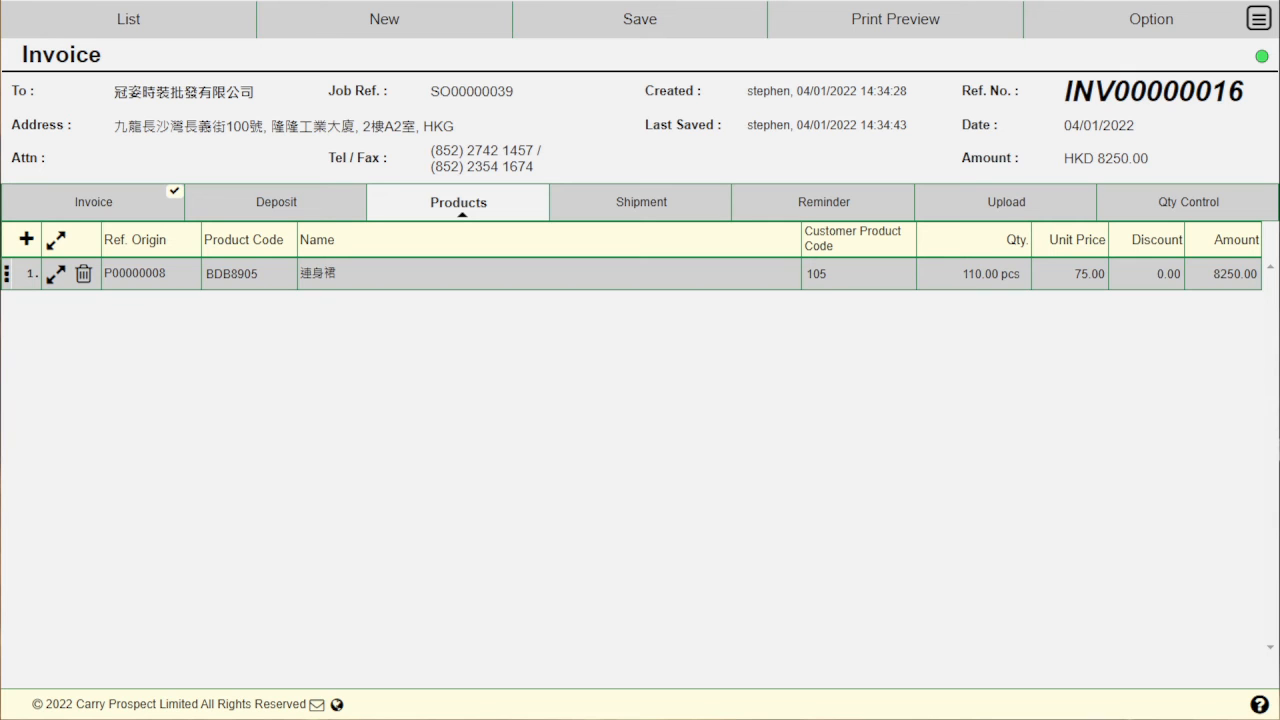
left_click(1258, 18)
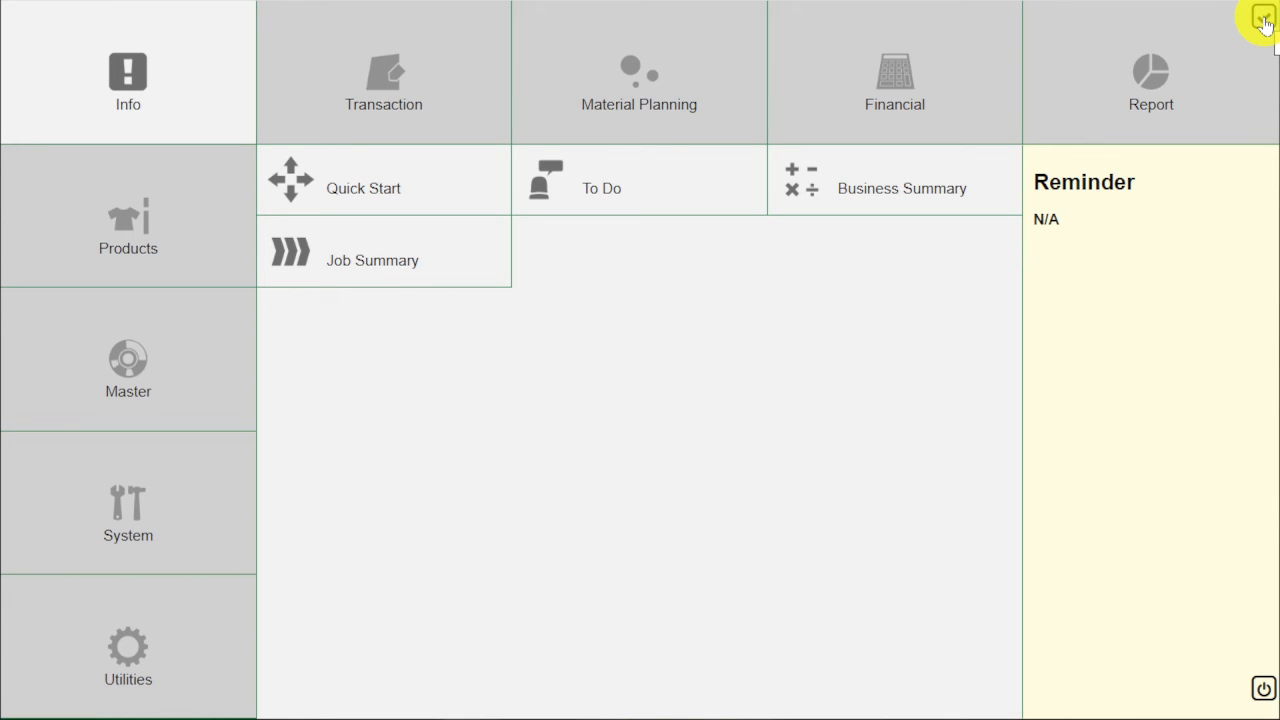
Step: Open Financial > Posting > Invoice to list INV00000016 and Y0027/05 awaiting posting
left_click(920, 112)
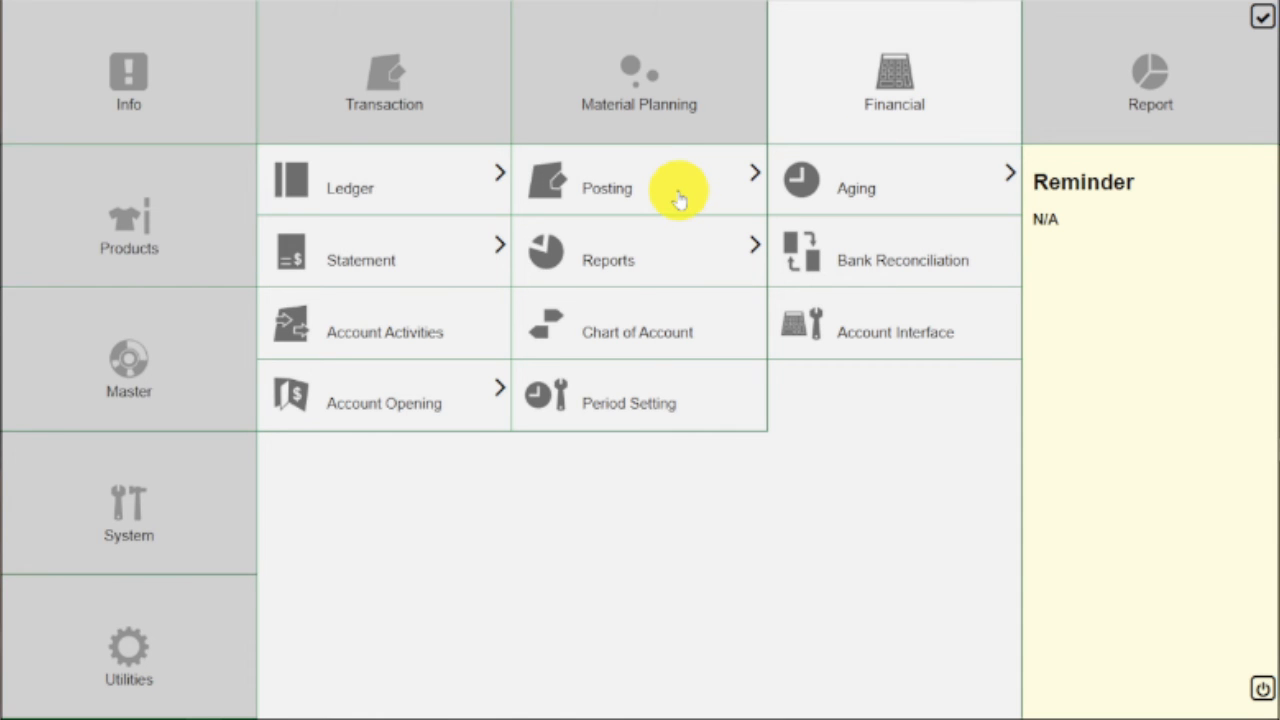
left_click(679, 199)
left_click(459, 262)
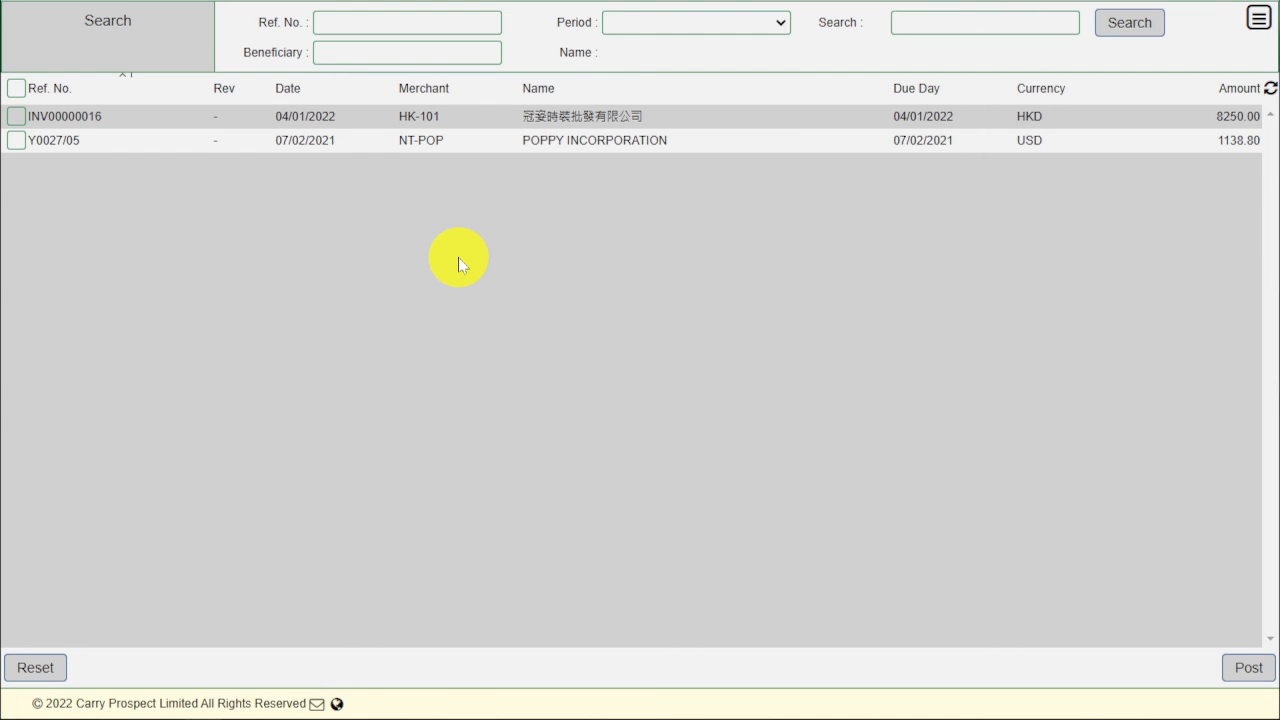
Step: Tick INV00000016 and post it, then go back to the main menu
left_click(15, 118)
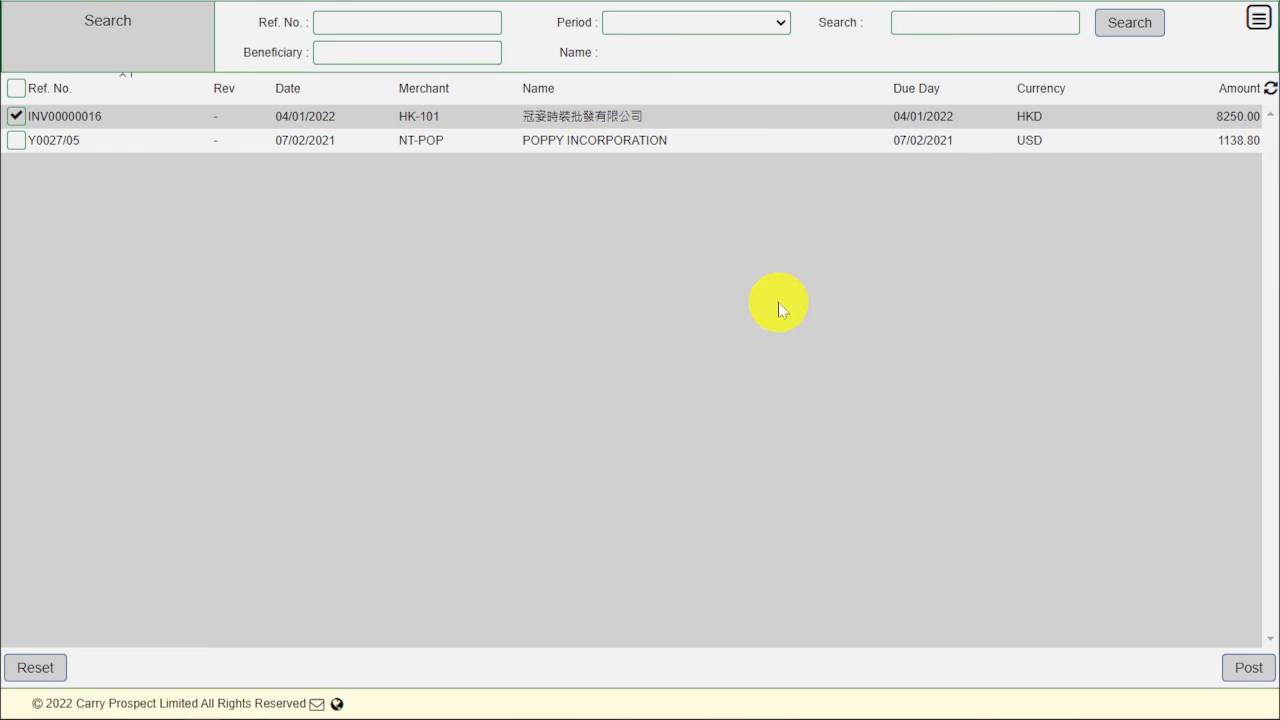
left_click(1250, 669)
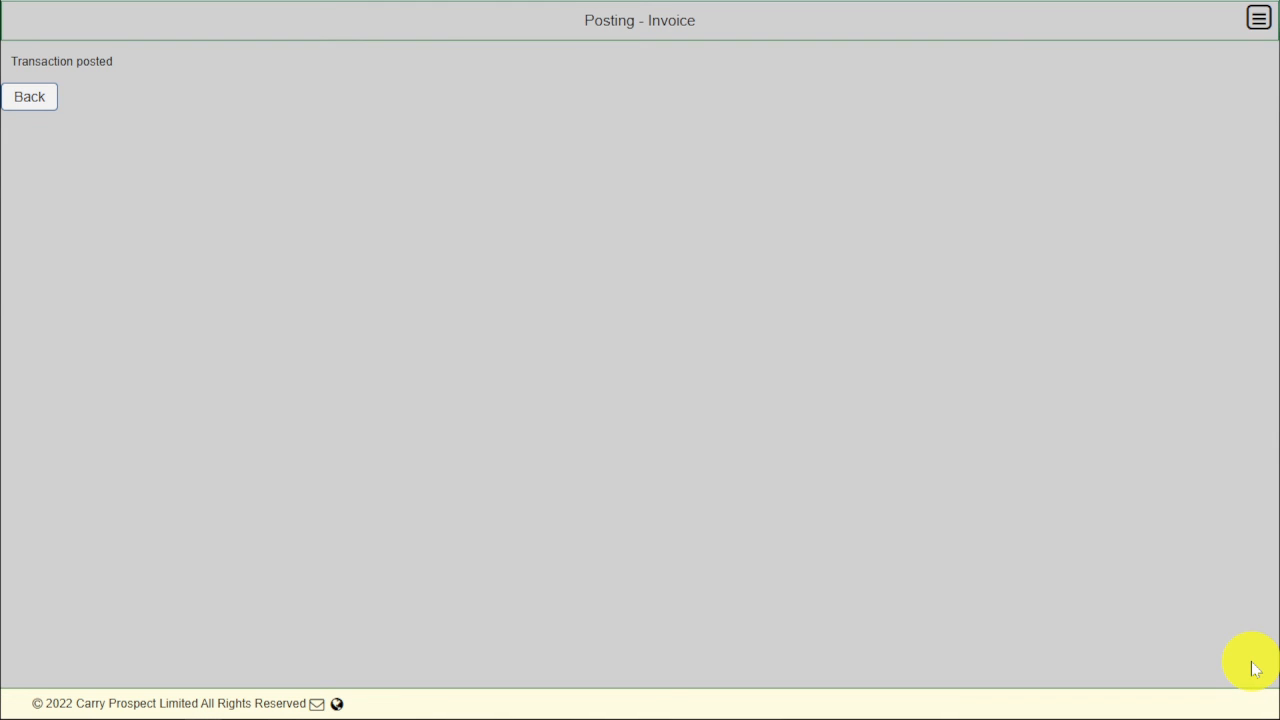
left_click(37, 104)
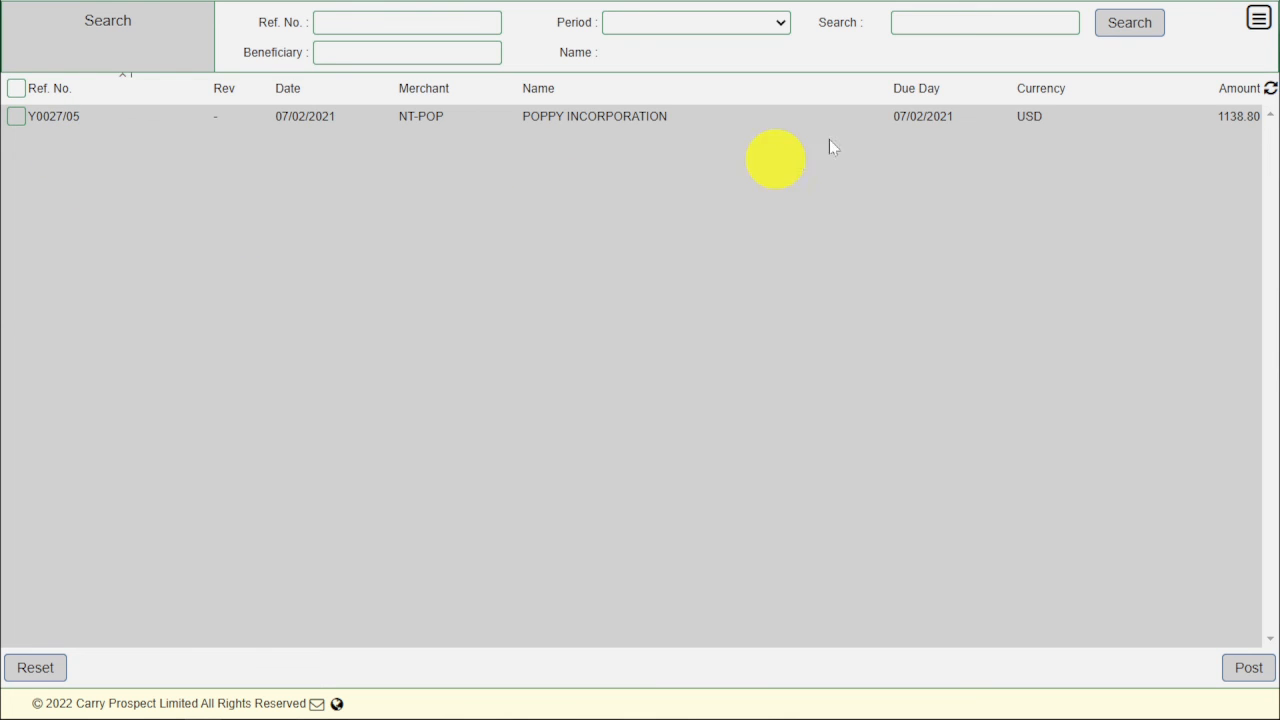
left_click(1254, 28)
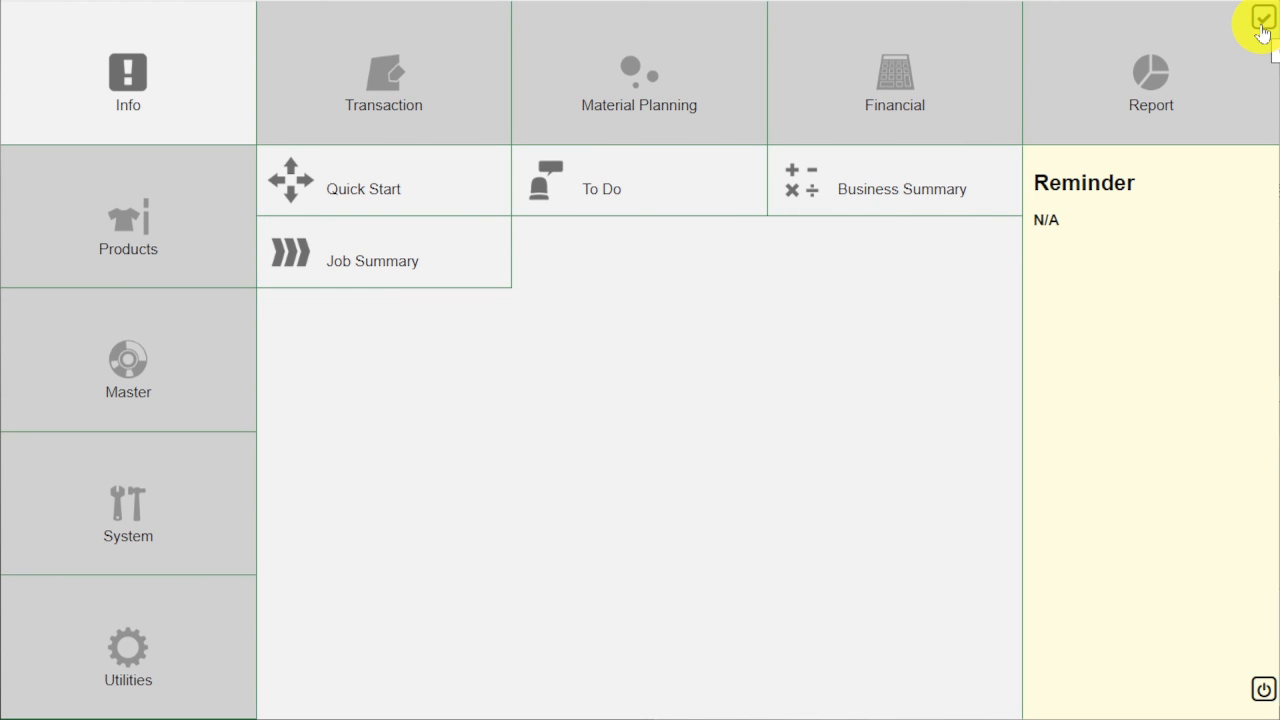
Step: Open Financial > Aging > Account Receivable to show INV00000016's HKD 8250.00 in the 1–30 bucket
left_click(951, 77)
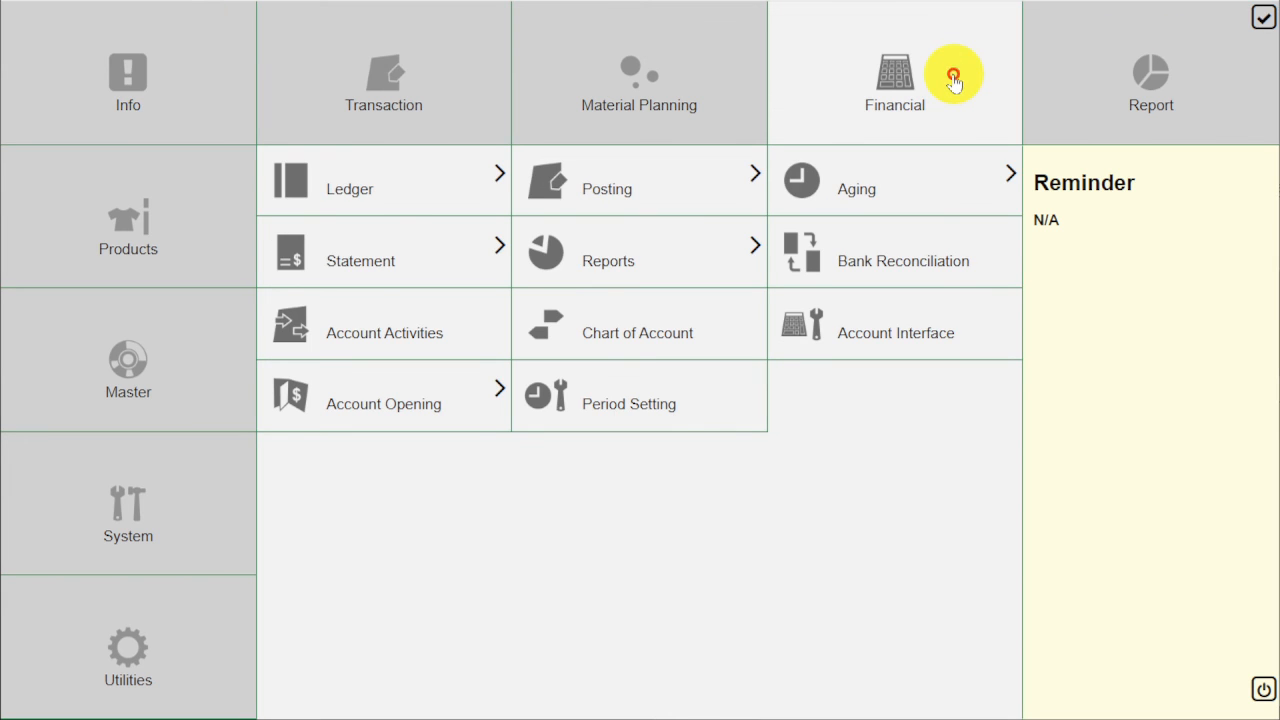
left_click(889, 175)
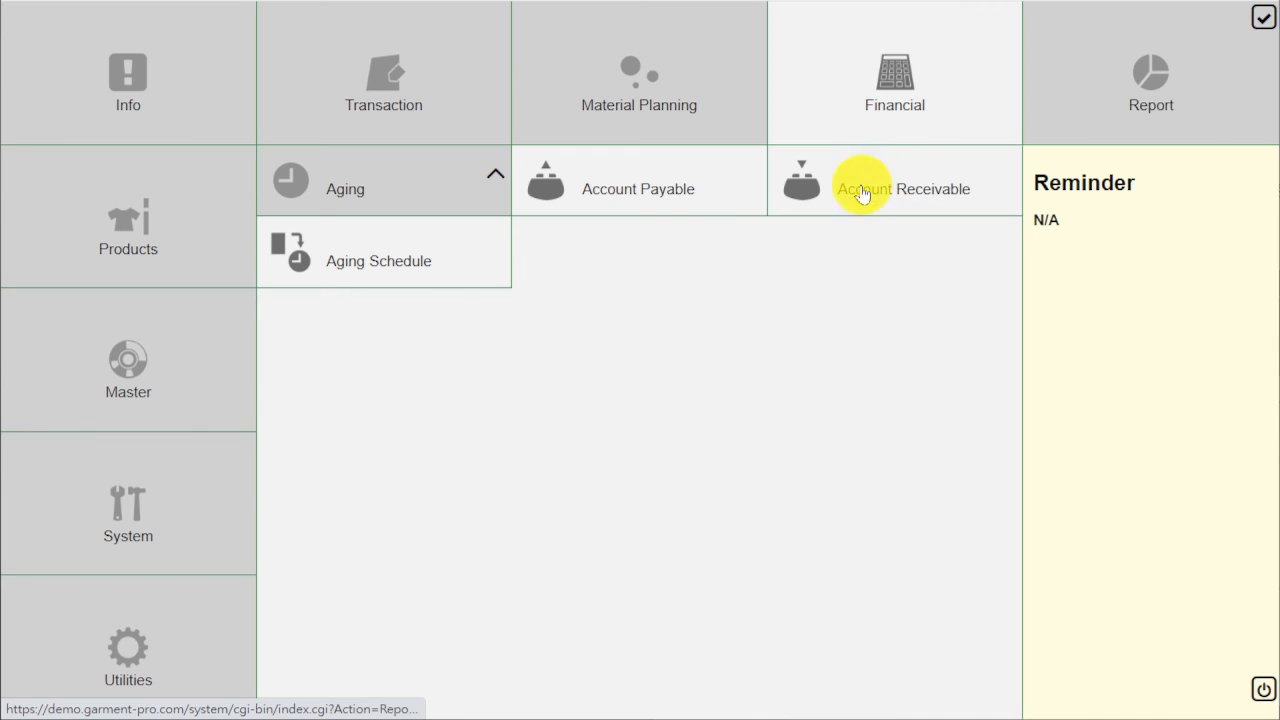
left_click(857, 195)
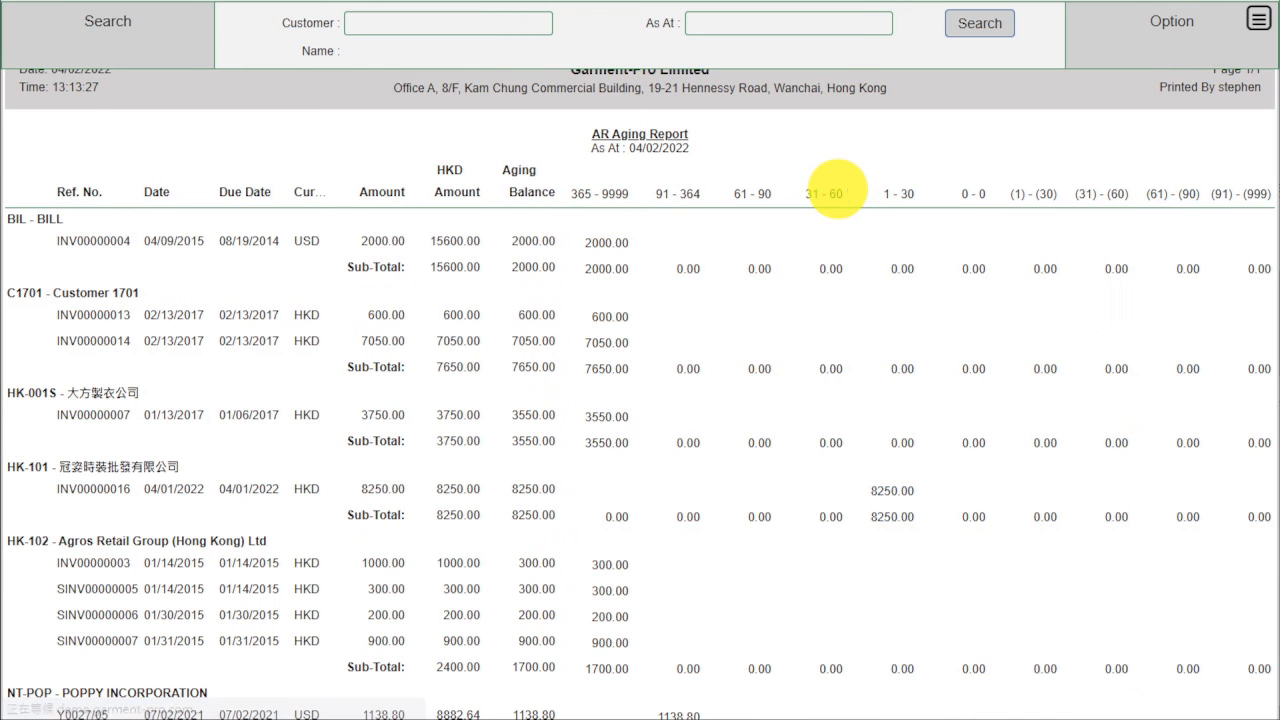
Step: Filter the AR Aging Report to customer HK-101 and rerun the search
scroll(571, 74, "up", 1)
left_click(537, 22)
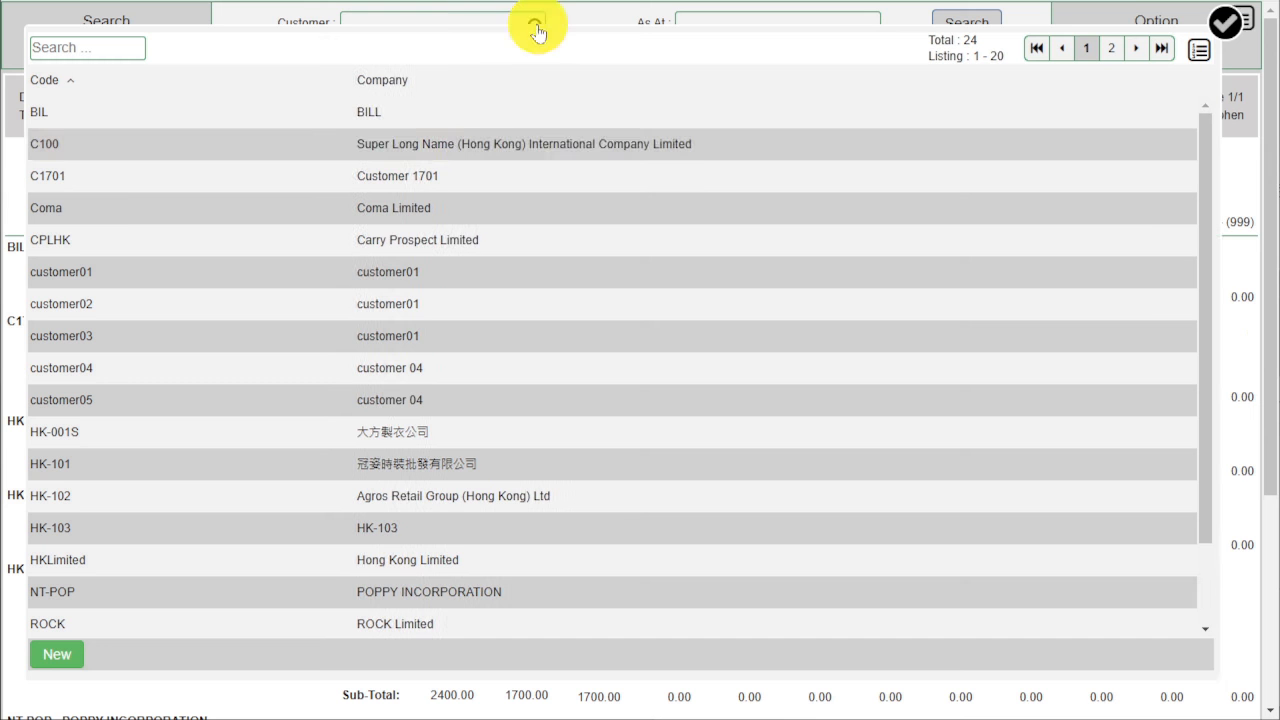
left_click(491, 462)
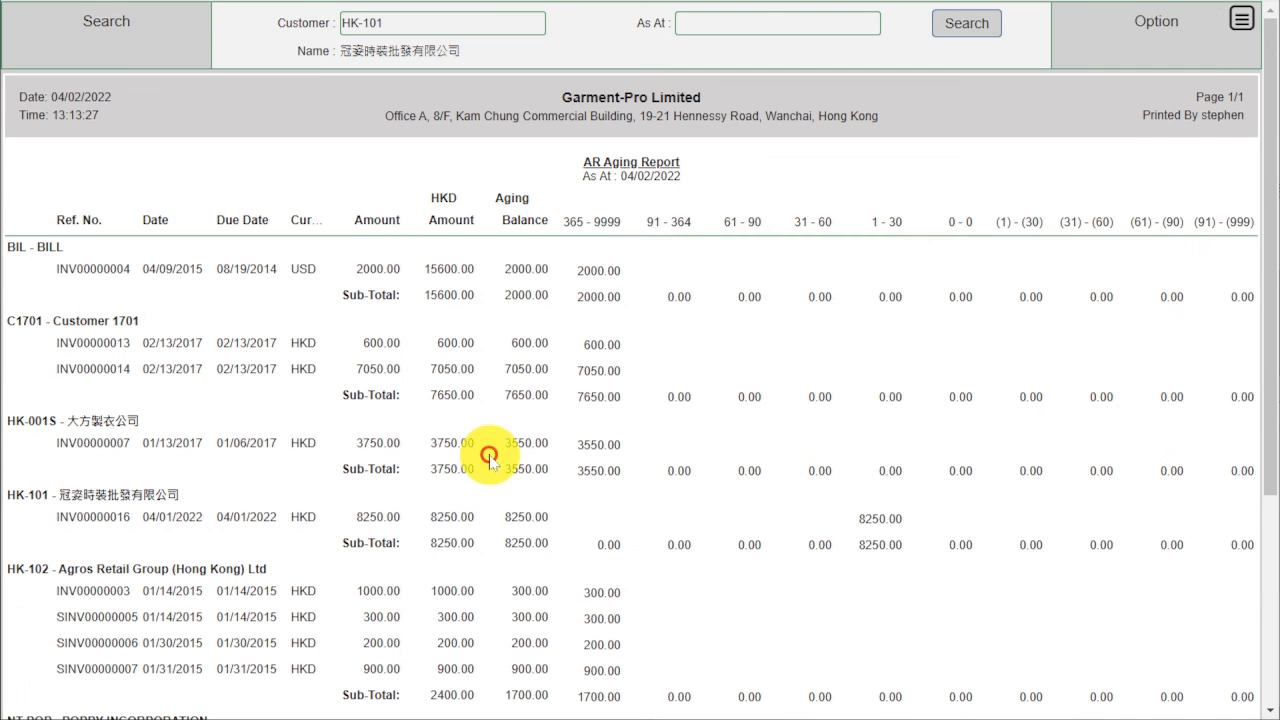
left_click(966, 23)
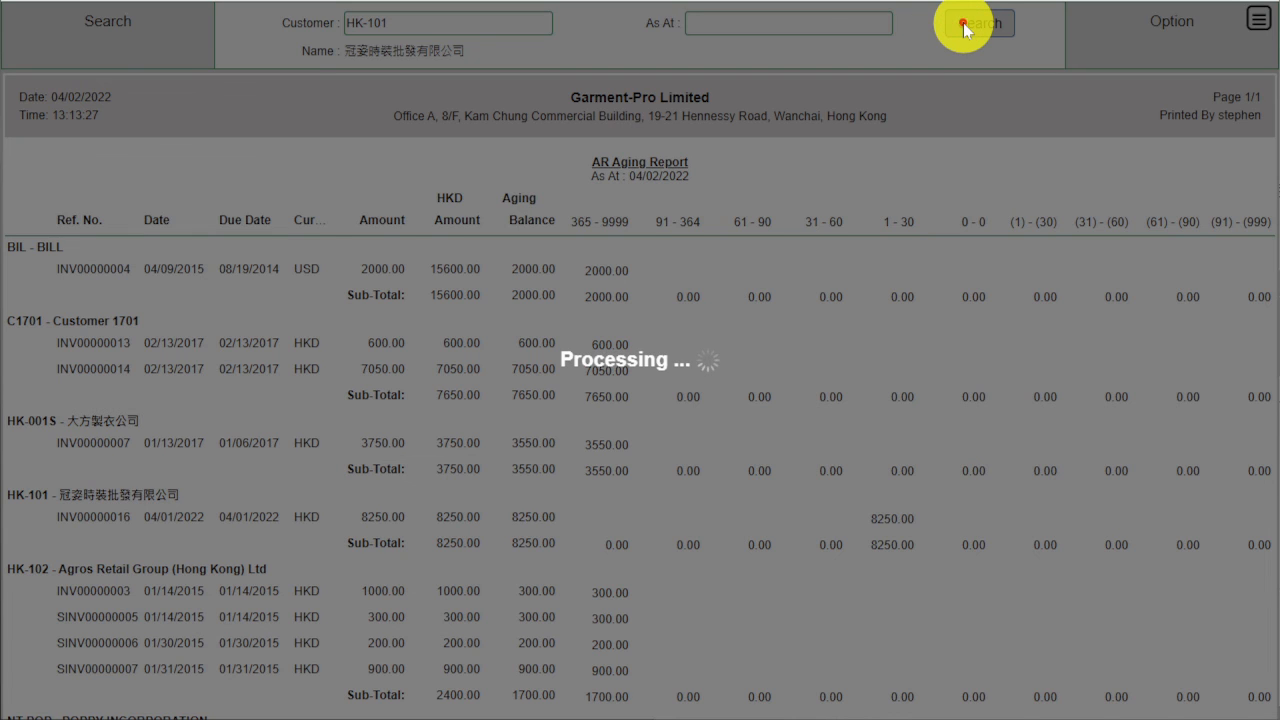